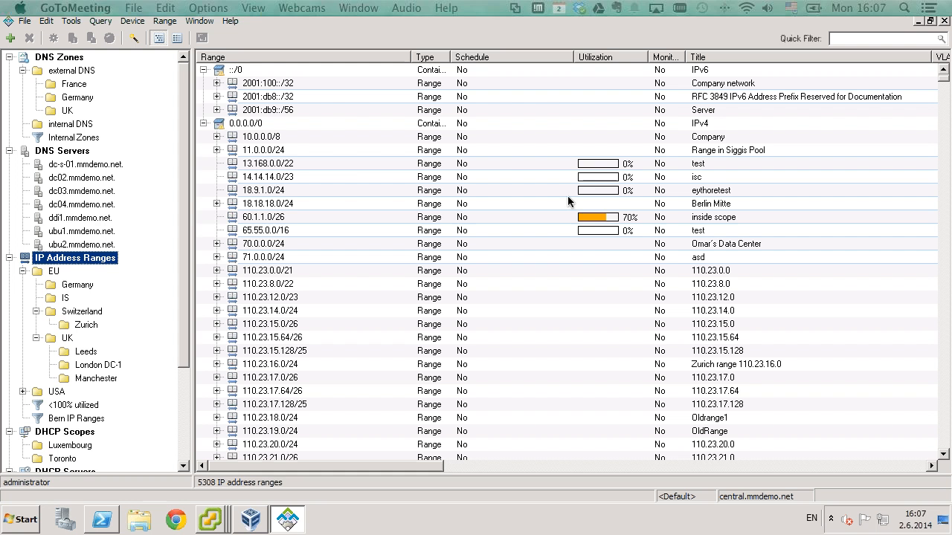
pyautogui.click(590, 218)
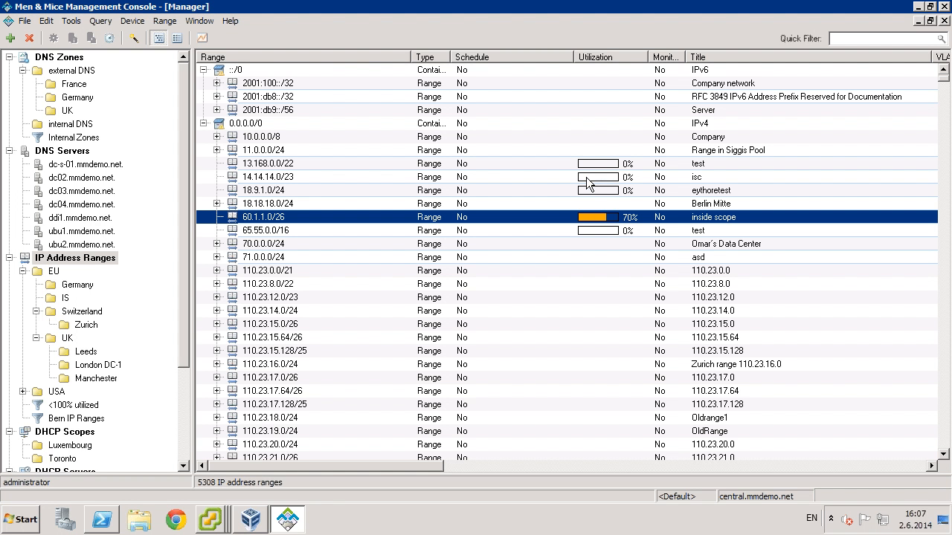
pyautogui.doubleClick(275, 217)
pyautogui.scroll(-2, 173, 239)
pyautogui.scroll(-9, 172, 239)
pyautogui.scroll(10, 178, 240)
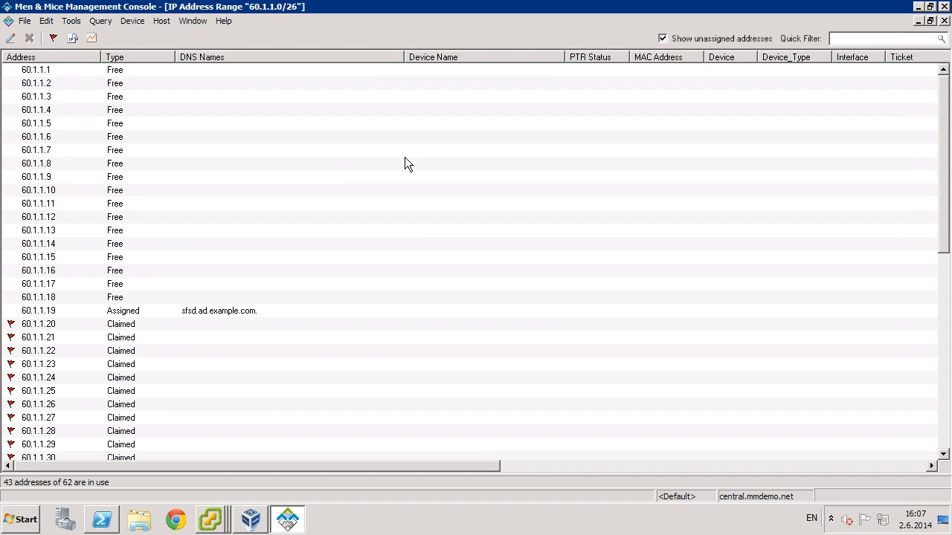
pyautogui.click(944, 21)
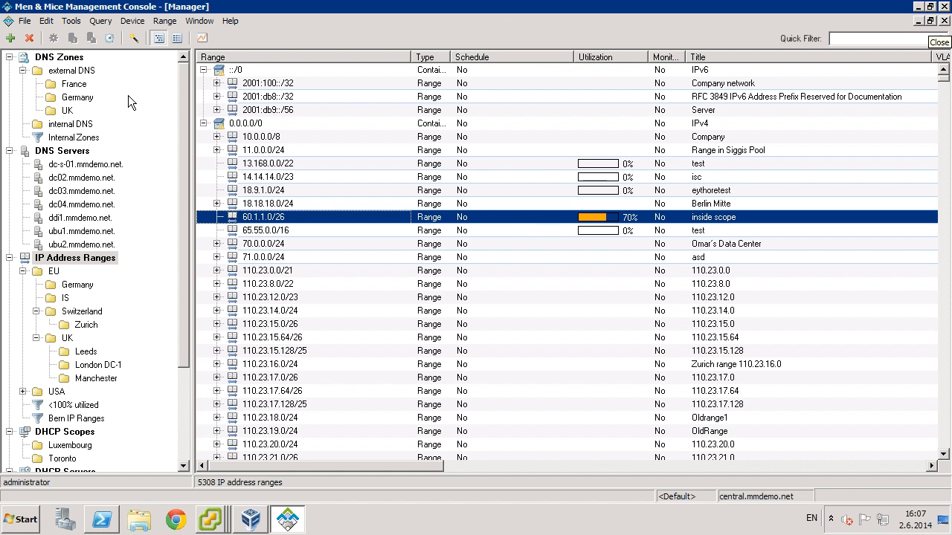
pyautogui.click(72, 25)
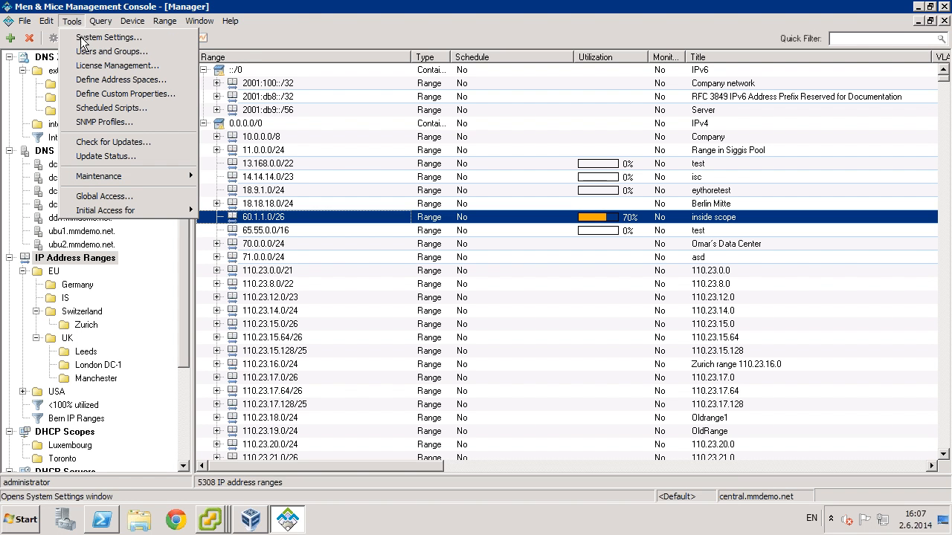
pyautogui.click(89, 35)
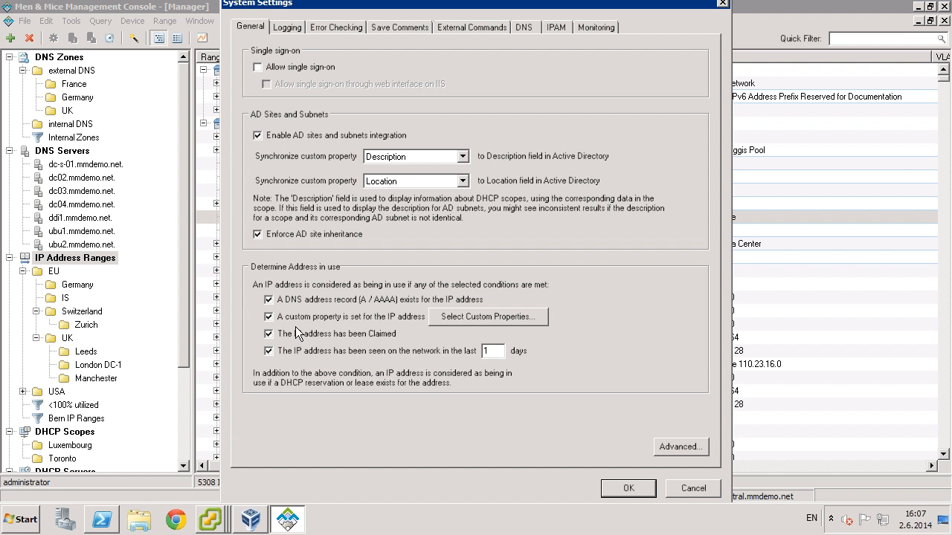
pyautogui.click(693, 488)
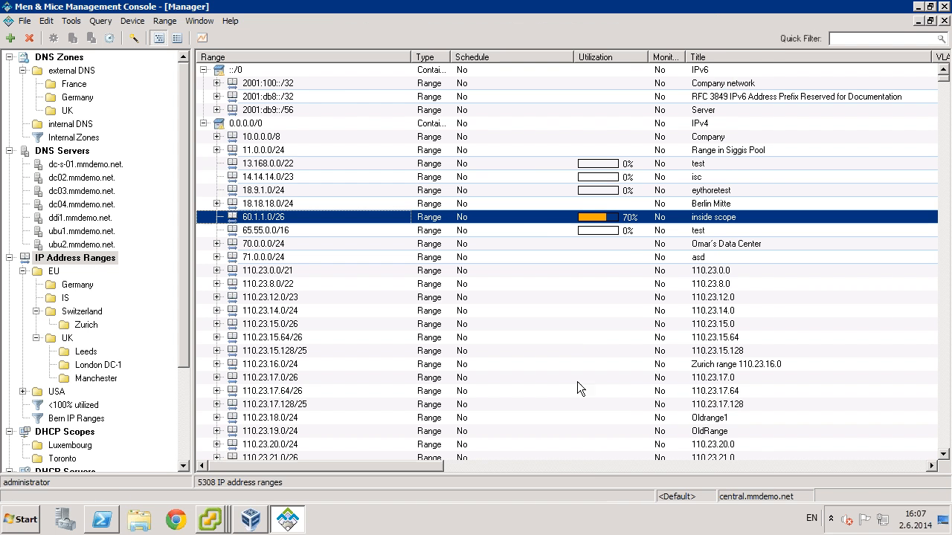
# - Sort the IP ranges by Utilization so 100% ranges like 110.23.22.64/26 come first
pyautogui.rightClick(532, 211)
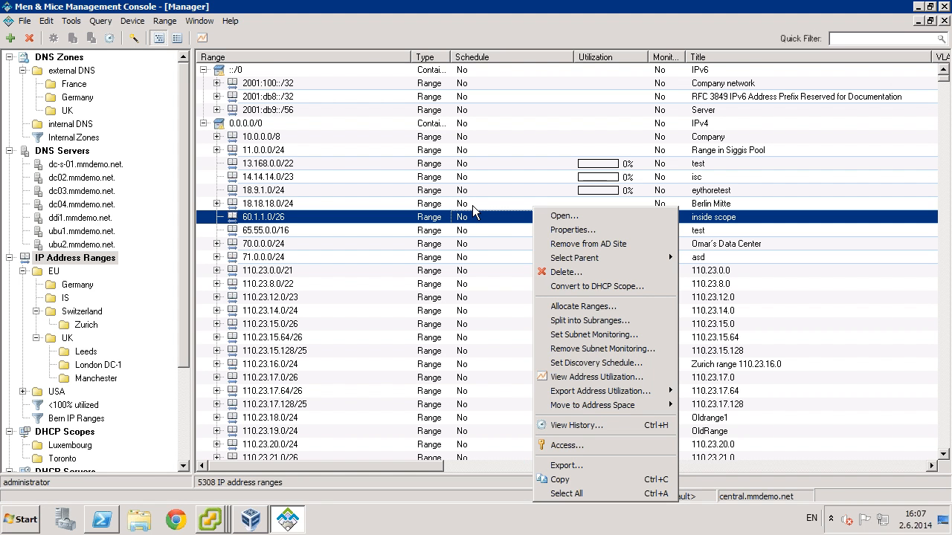
pyautogui.click(524, 182)
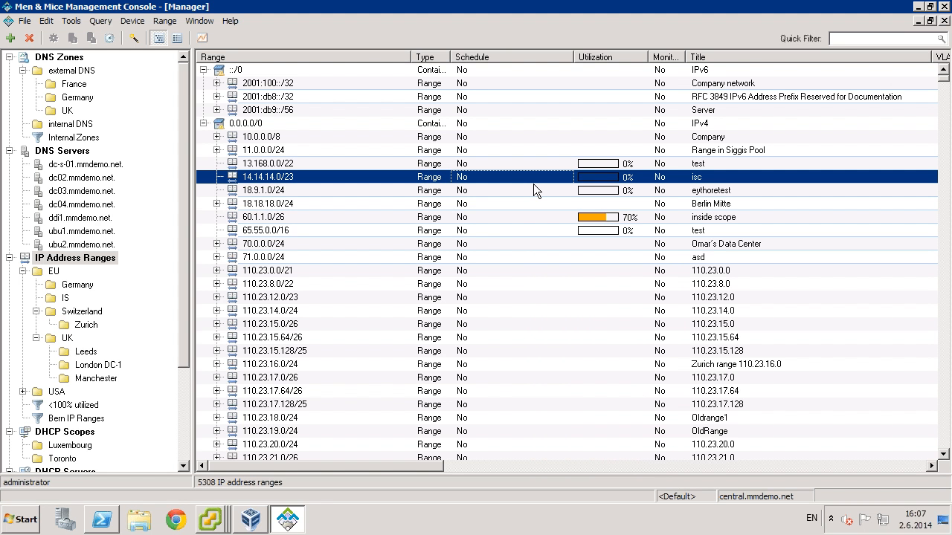
pyautogui.click(615, 57)
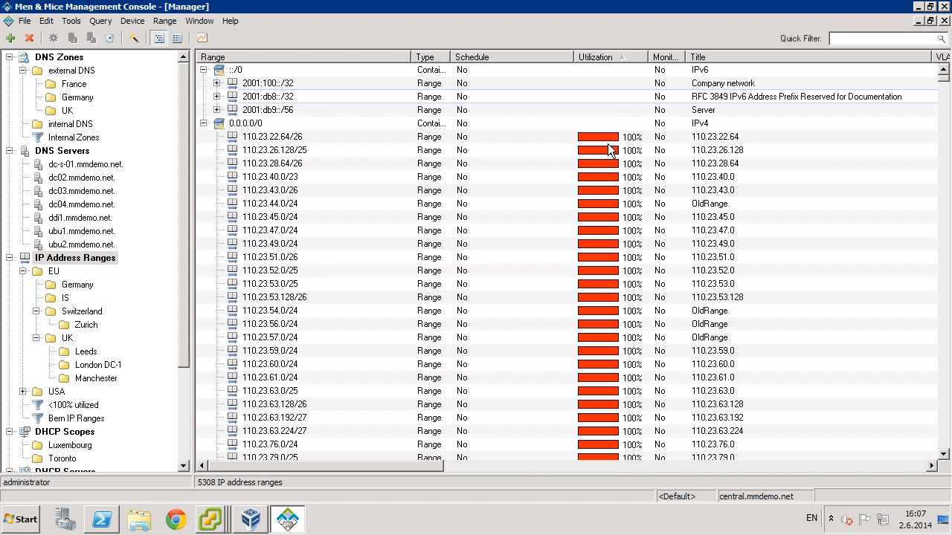
pyautogui.scroll(-20, 579, 154)
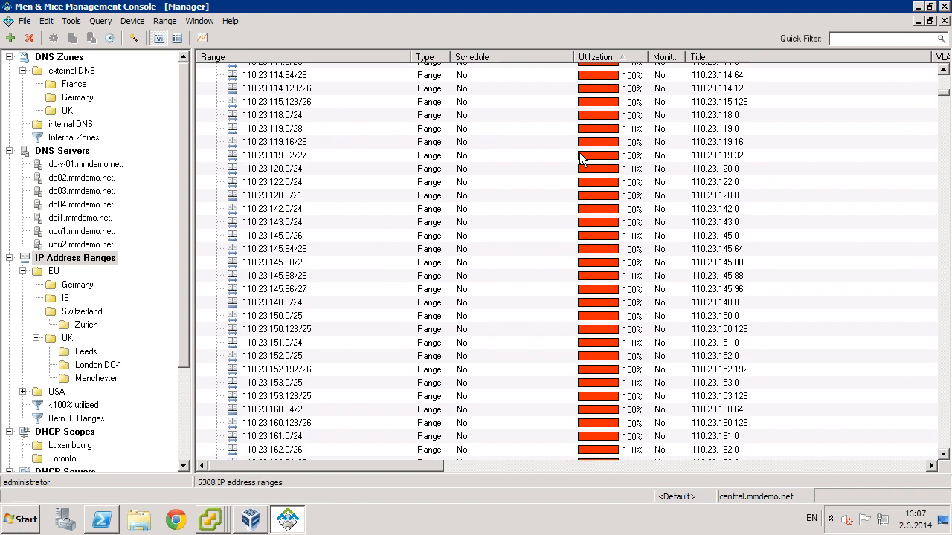
pyautogui.scroll(-20, 579, 153)
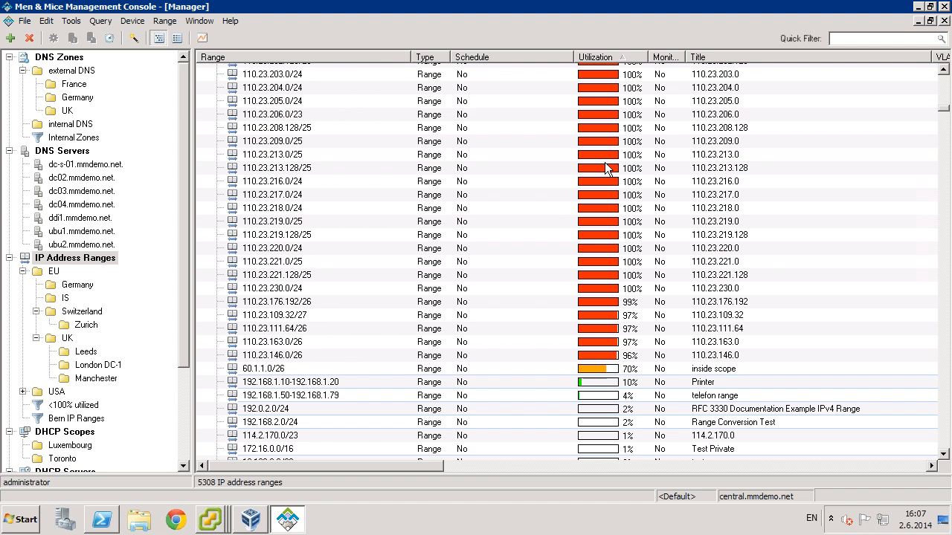
pyautogui.click(606, 58)
pyautogui.click(619, 62)
pyautogui.scroll(20, 662, 132)
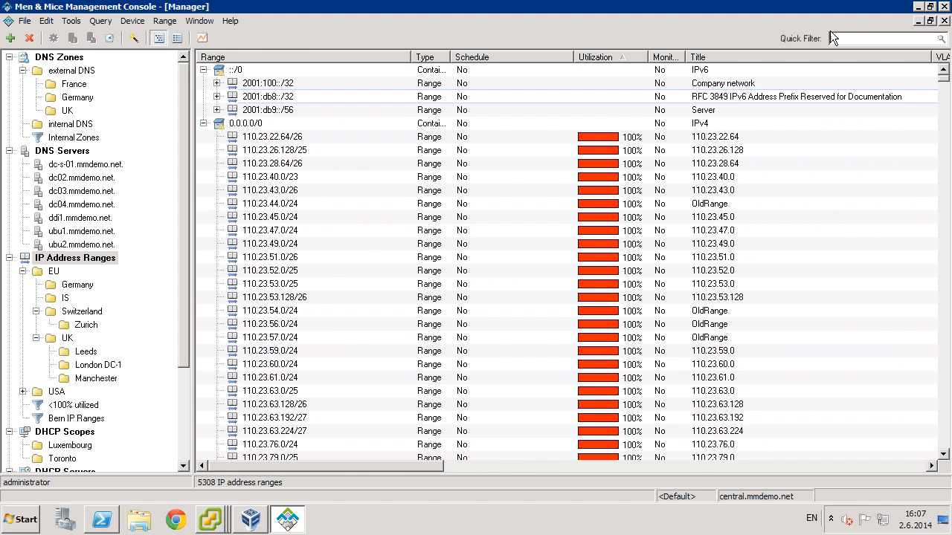
# - Quick-filter the ranges with util>70 and reverse its utilization sort, then clear the filter to show all 5308
pyautogui.click(855, 38)
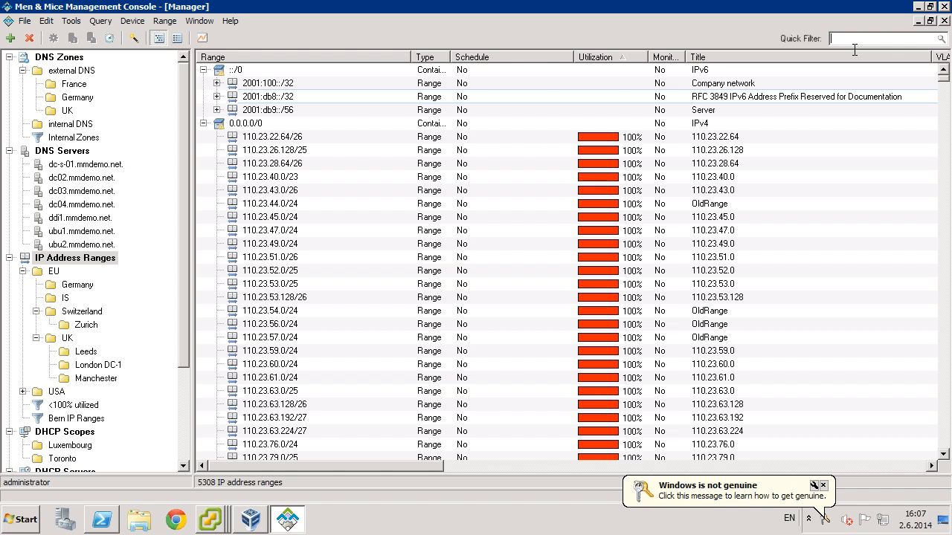
pyautogui.write('util>')
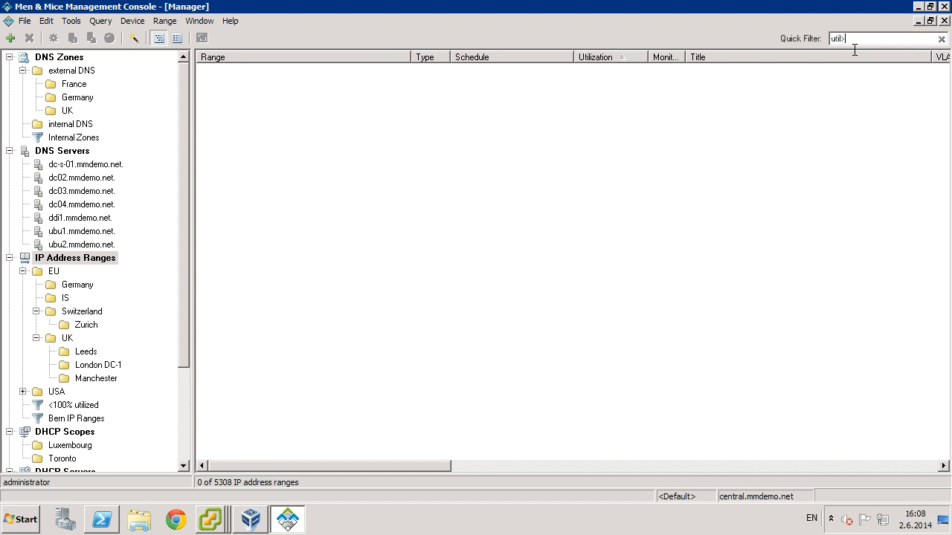
pyautogui.write('70')
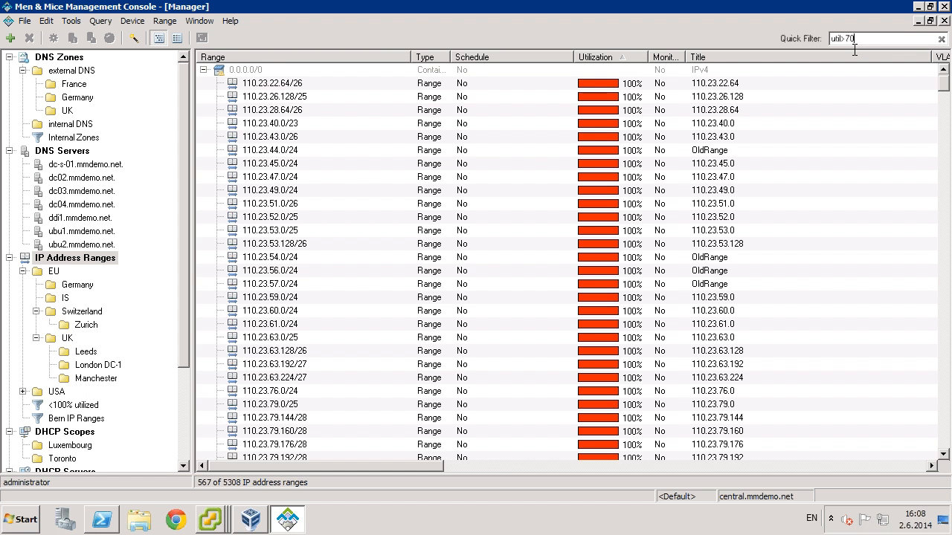
pyautogui.click(617, 57)
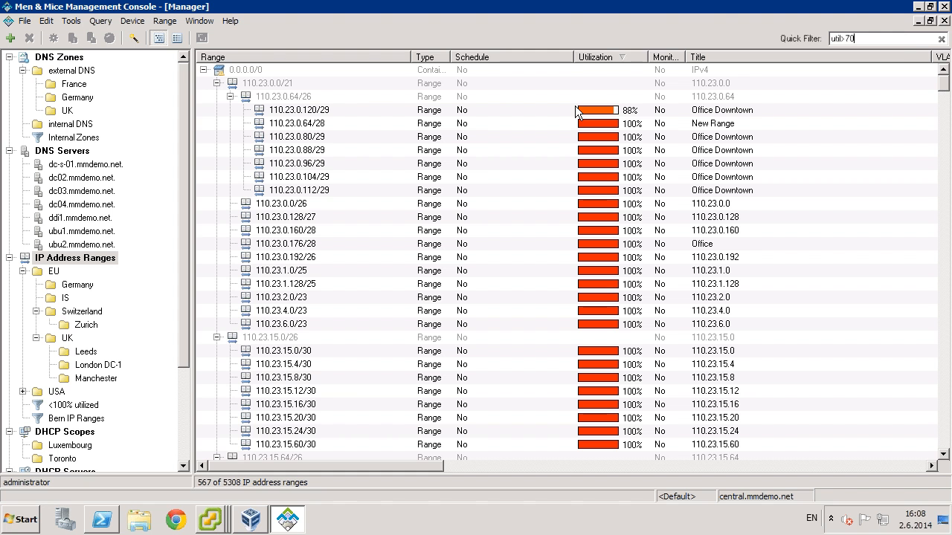
pyautogui.click(941, 39)
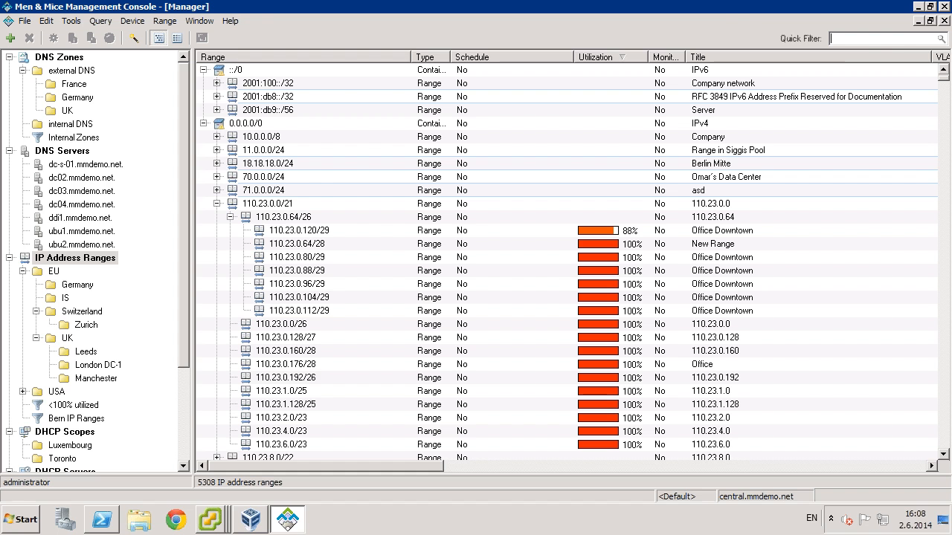
pyautogui.press('super+Tab')
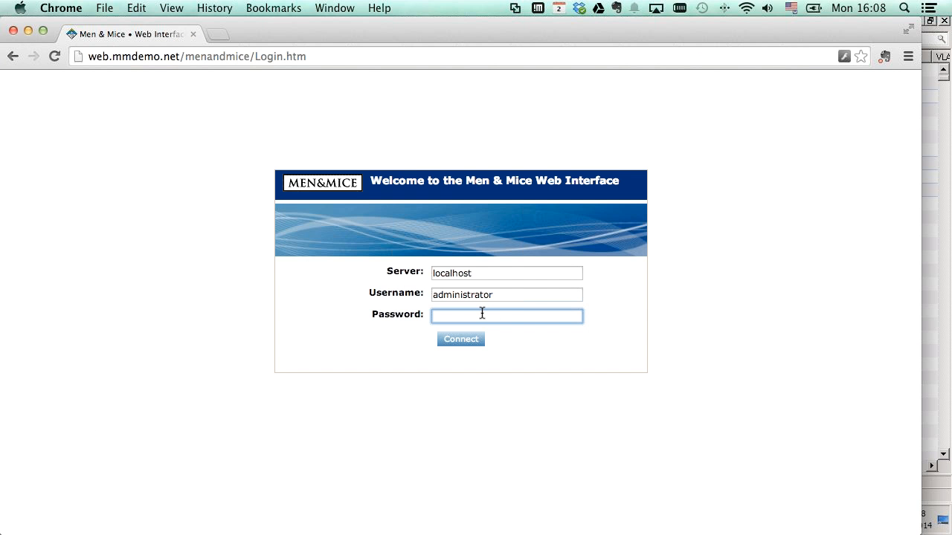
# - Log in to the web interface and sort its ranges by utilization, fullest first
pyautogui.write('*******')
pyautogui.press('Return')
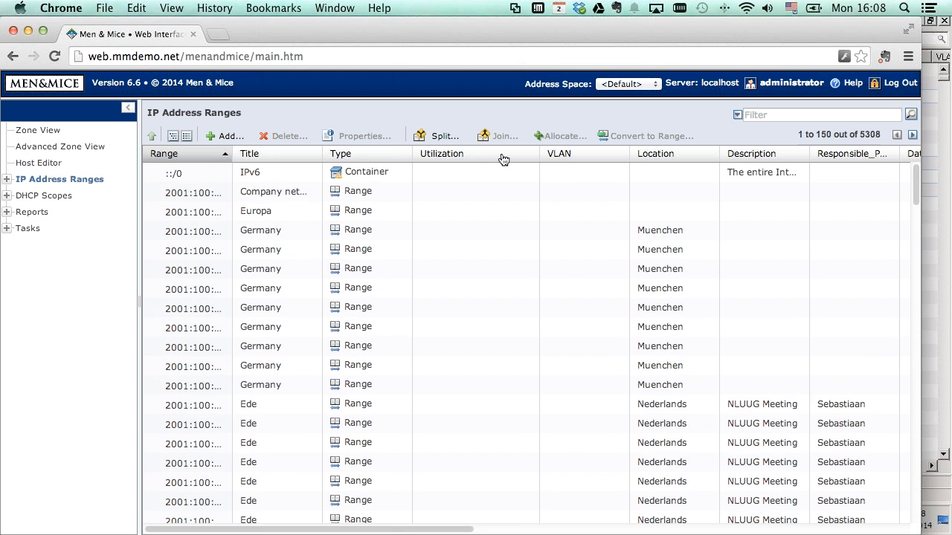
pyautogui.click(472, 153)
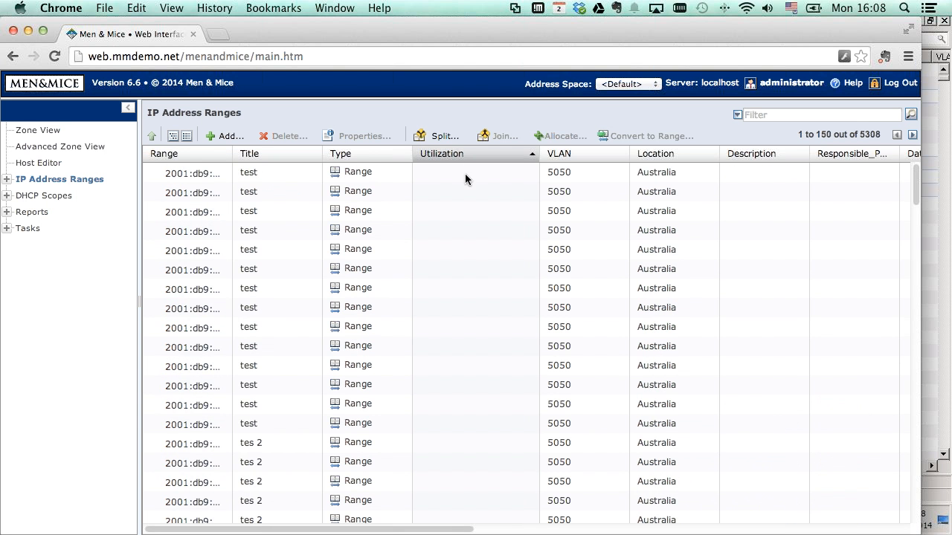
pyautogui.scroll(-5, 419, 216)
pyautogui.scroll(-10, 418, 217)
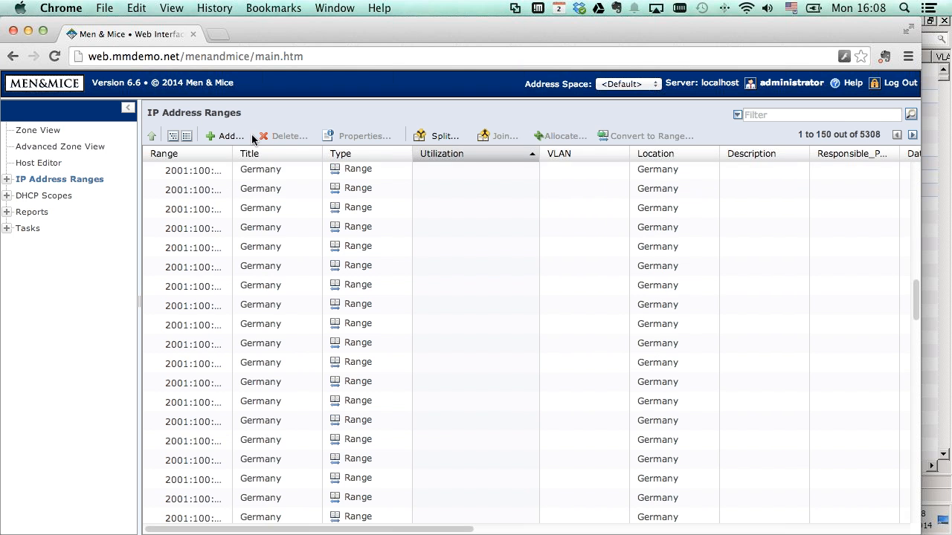
pyautogui.click(912, 135)
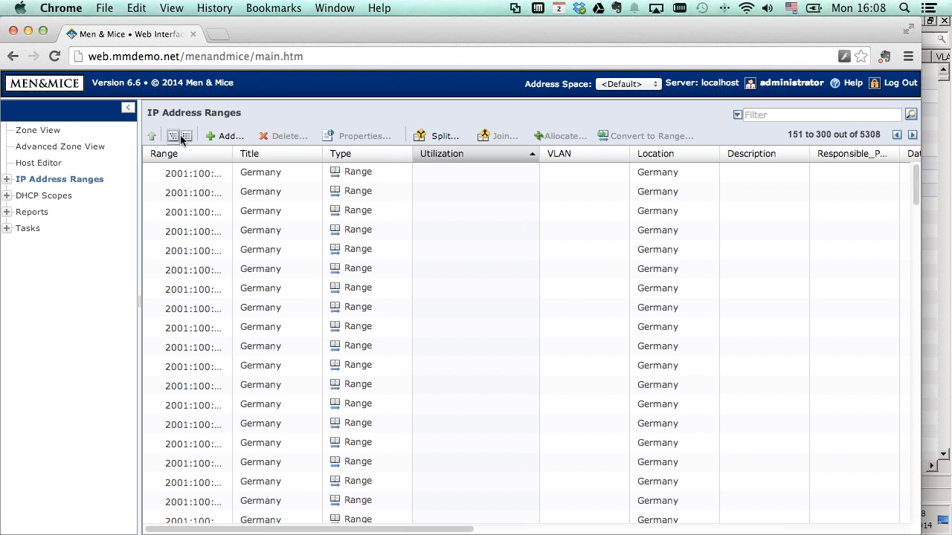
pyautogui.click(462, 157)
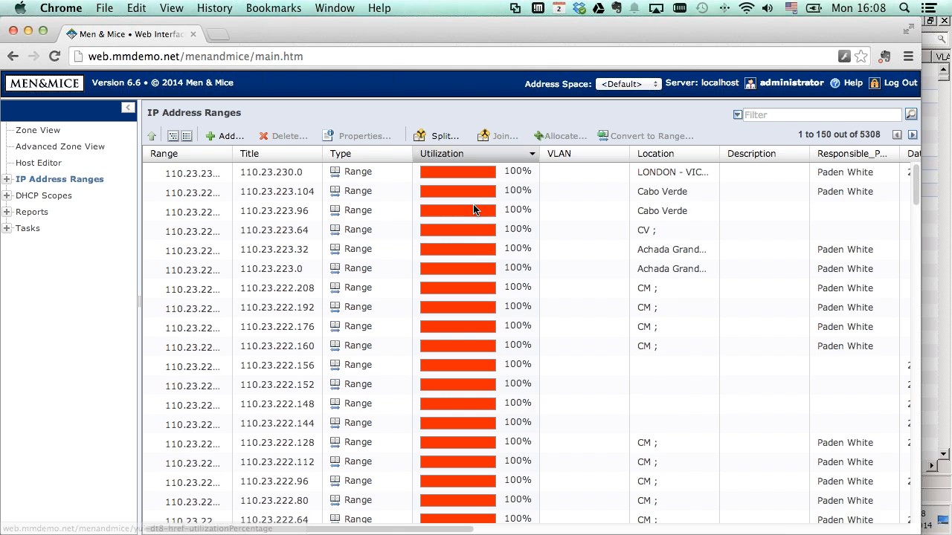
pyautogui.scroll(-9, 472, 209)
pyautogui.scroll(-10, 468, 217)
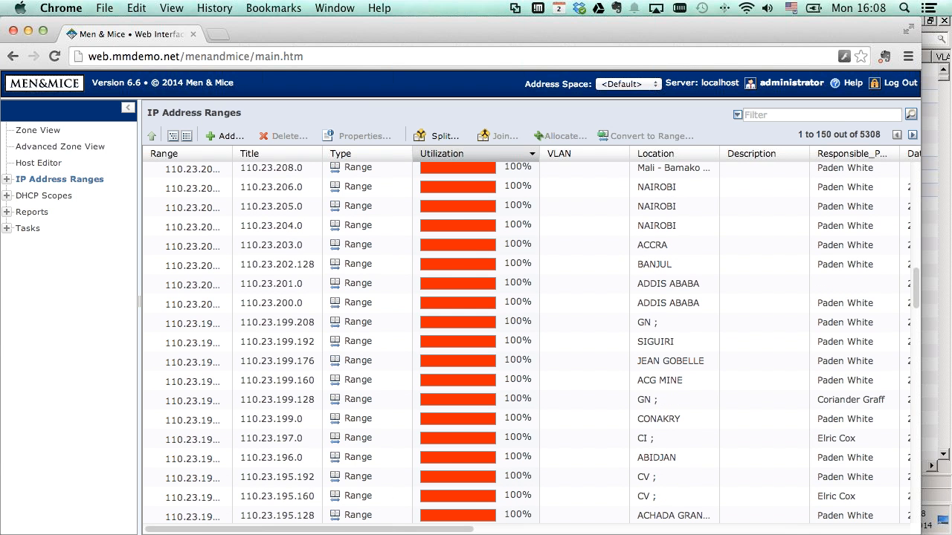
# - Show only the <100% utilized ranges in the web interface, sorted by utilization
pyautogui.click(6, 179)
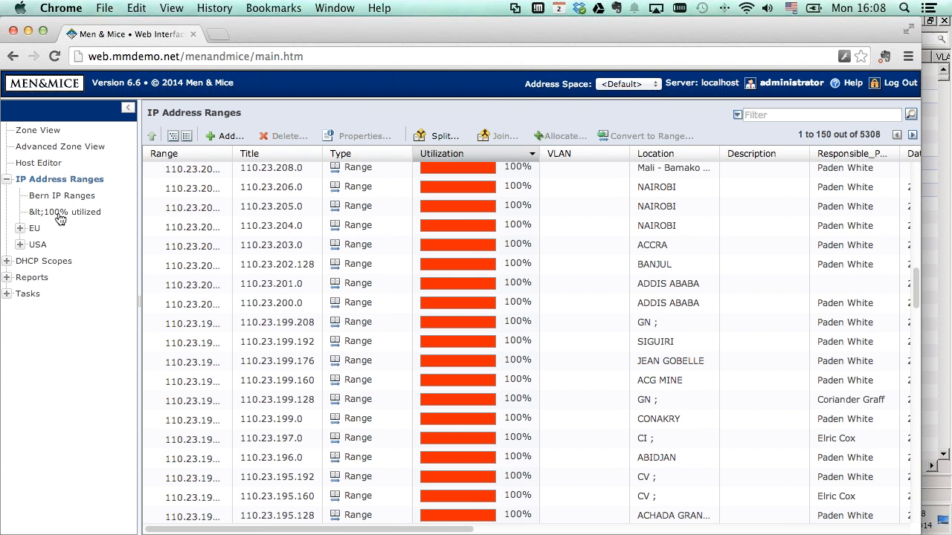
pyautogui.click(61, 212)
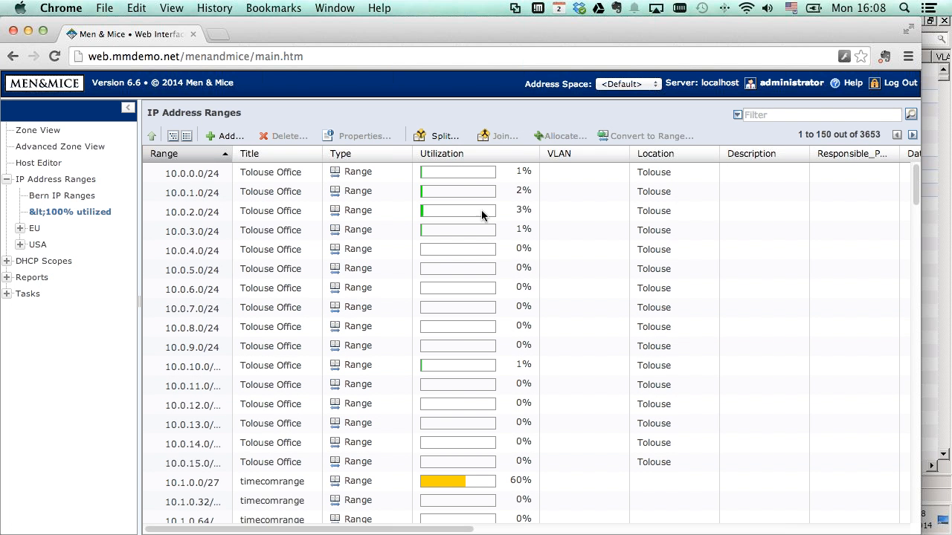
pyautogui.scroll(-2, 471, 230)
pyautogui.scroll(-5, 470, 230)
pyautogui.scroll(-3, 473, 241)
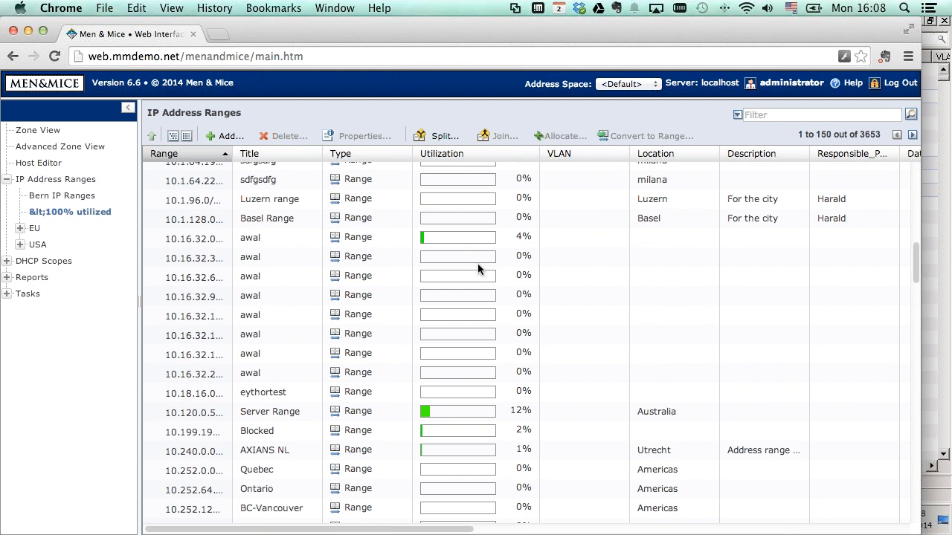
pyautogui.click(472, 156)
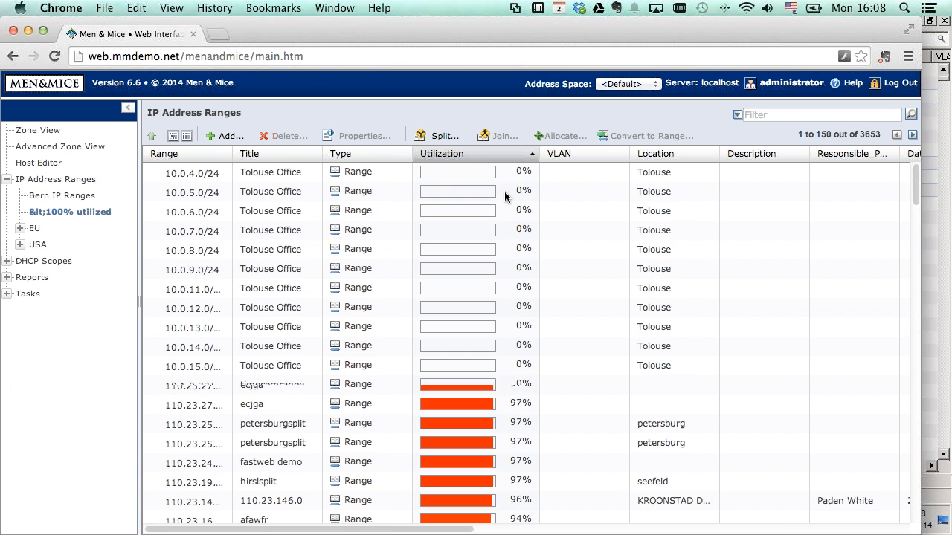
pyautogui.scroll(-7, 499, 236)
pyautogui.scroll(2, 491, 249)
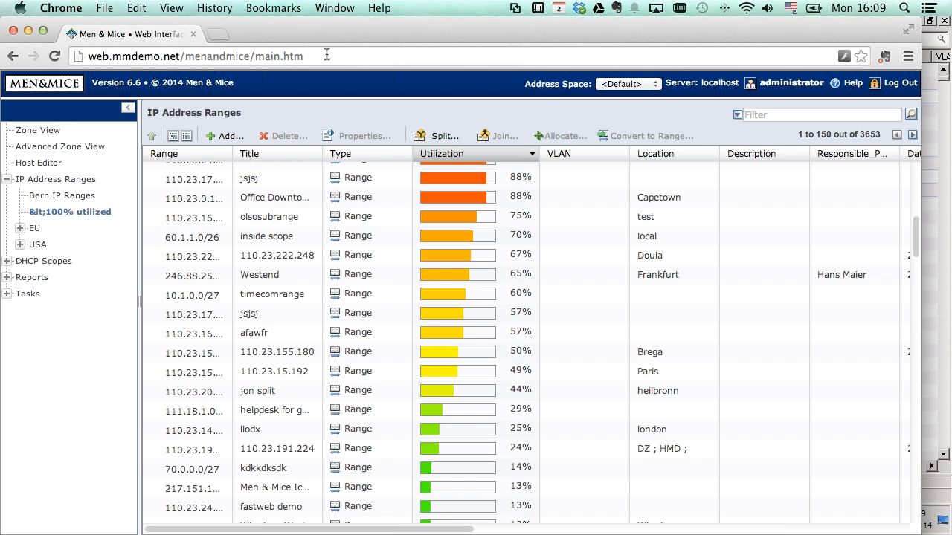
pyautogui.click(935, 116)
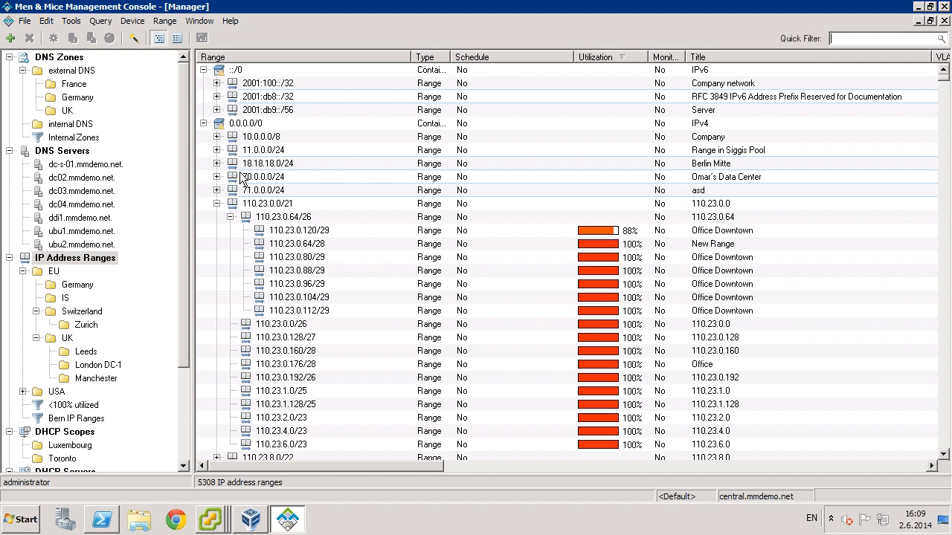
pyautogui.moveTo(185, 167); pyautogui.dragTo(183, 186)
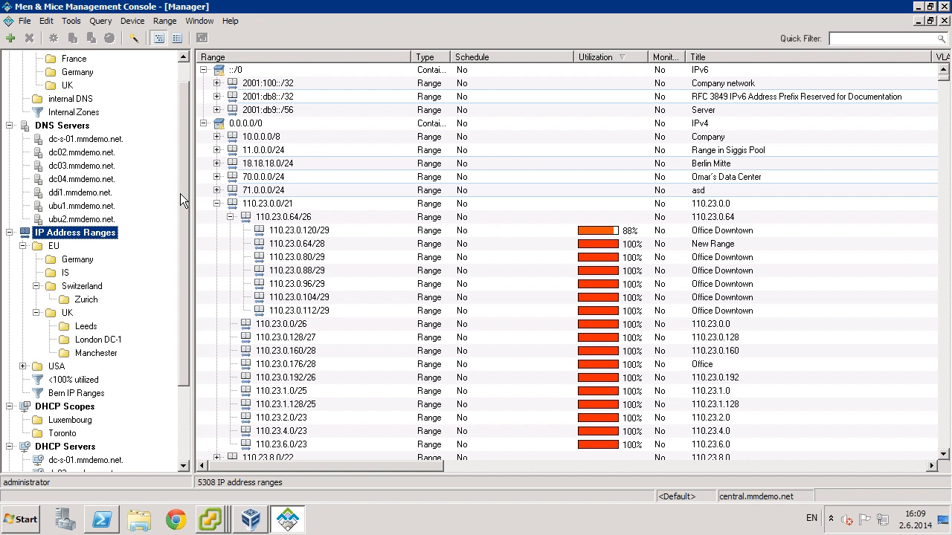
pyautogui.moveTo(182, 182); pyautogui.dragTo(183, 206)
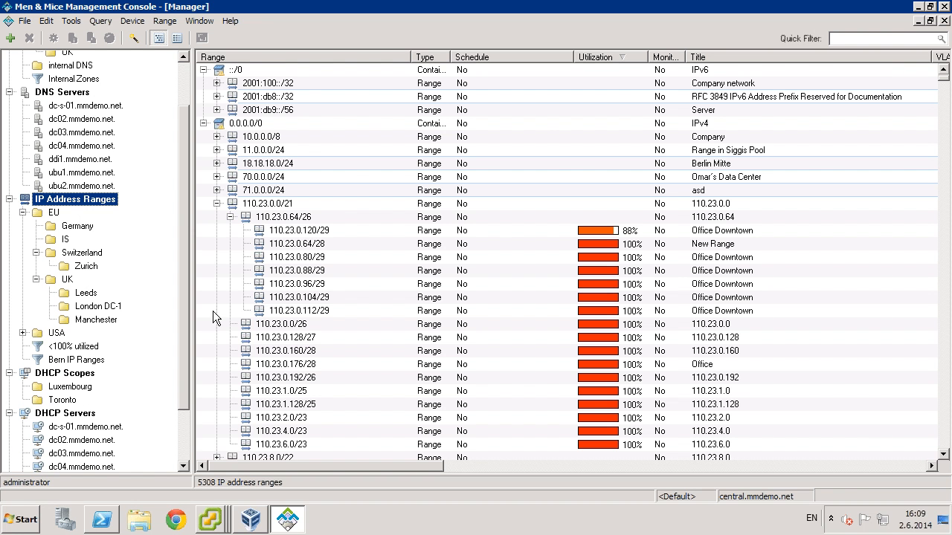
pyautogui.click(74, 359)
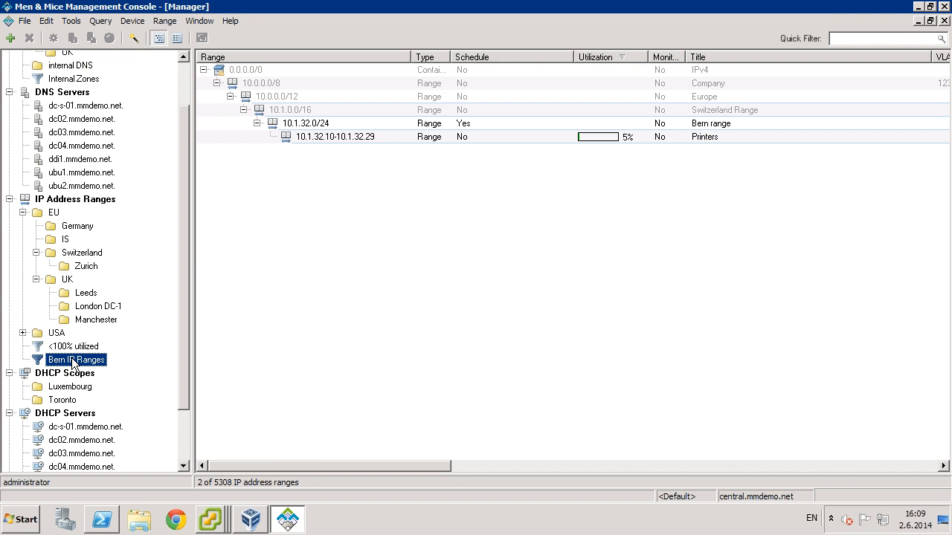
pyautogui.click(74, 201)
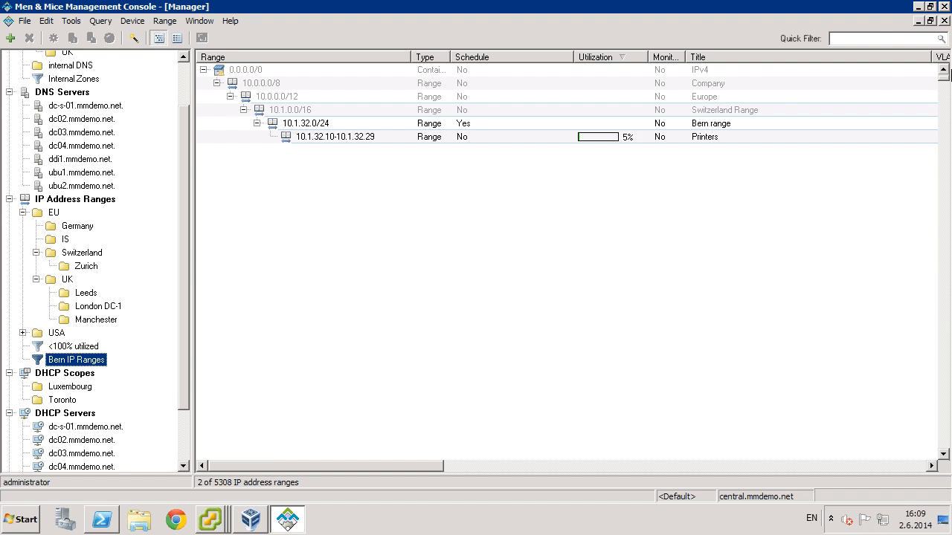
pyautogui.click(860, 37)
pyautogui.write('reykjavik')
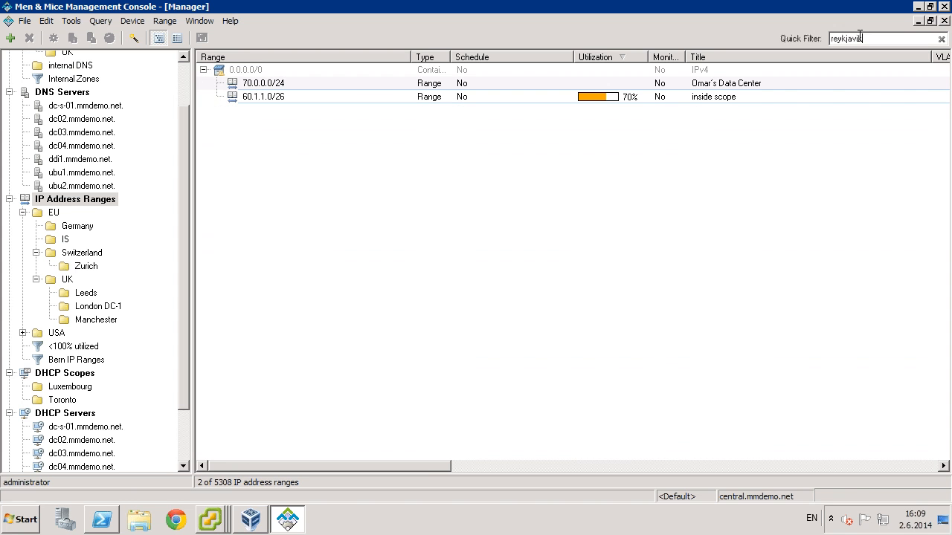
pyautogui.click(72, 22)
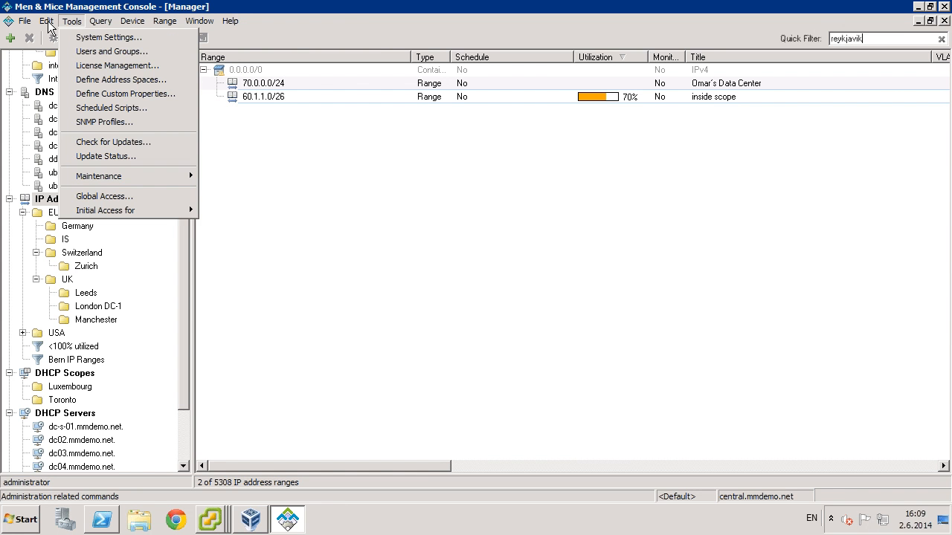
pyautogui.click(47, 22)
pyautogui.click(47, 22)
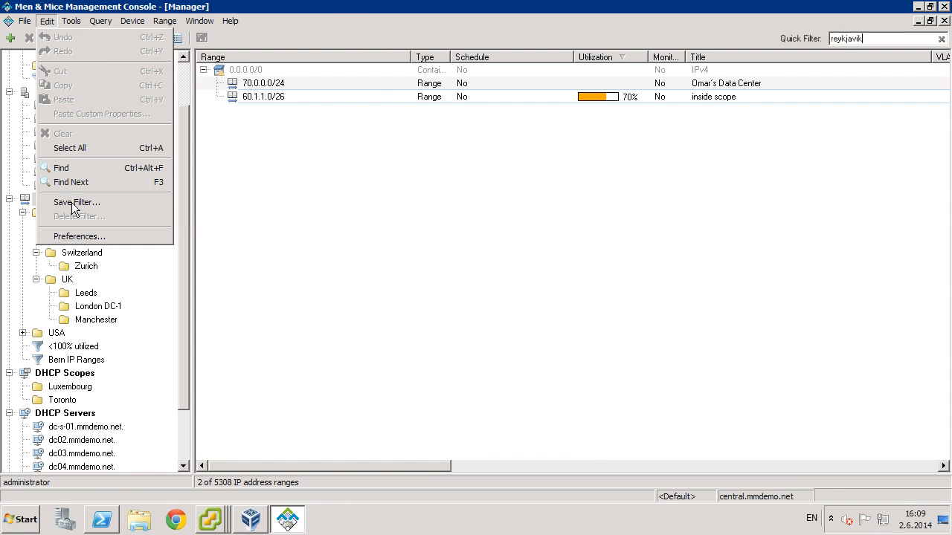
pyautogui.click(204, 188)
pyautogui.moveTo(181, 180); pyautogui.dragTo(180, 279)
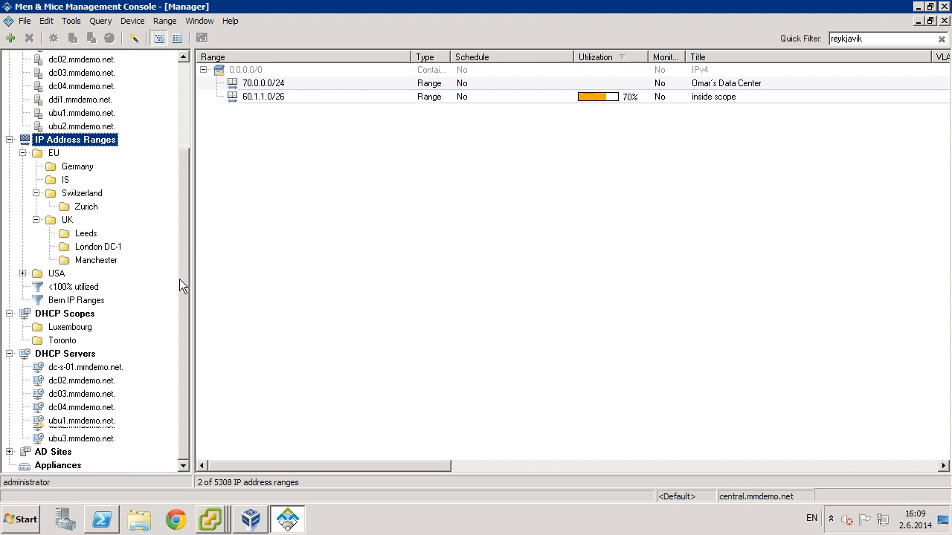
pyautogui.moveTo(186, 390); pyautogui.dragTo(184, 228)
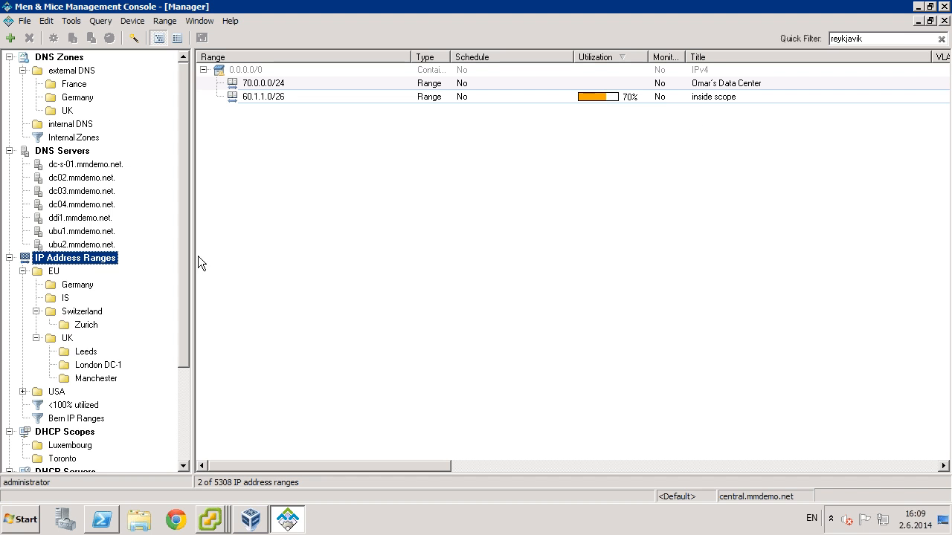
pyautogui.click(941, 40)
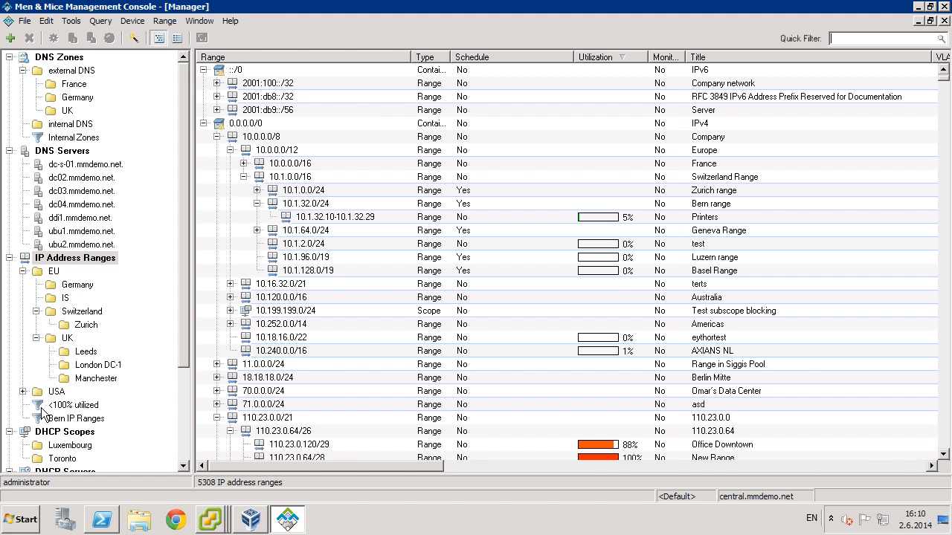
# - Apply the '<100% utilized' filter and sort its 3653 ranges by utilization, highest first
pyautogui.click(73, 405)
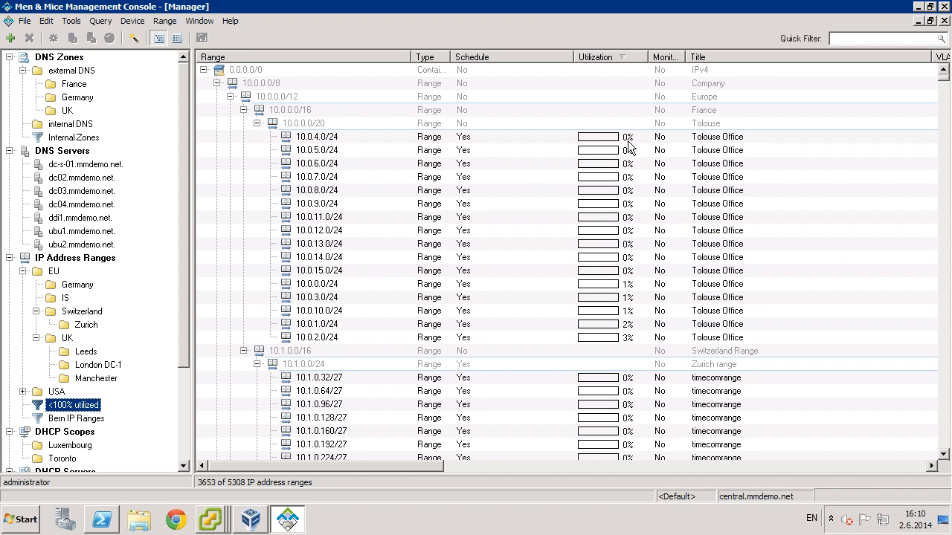
pyautogui.click(623, 56)
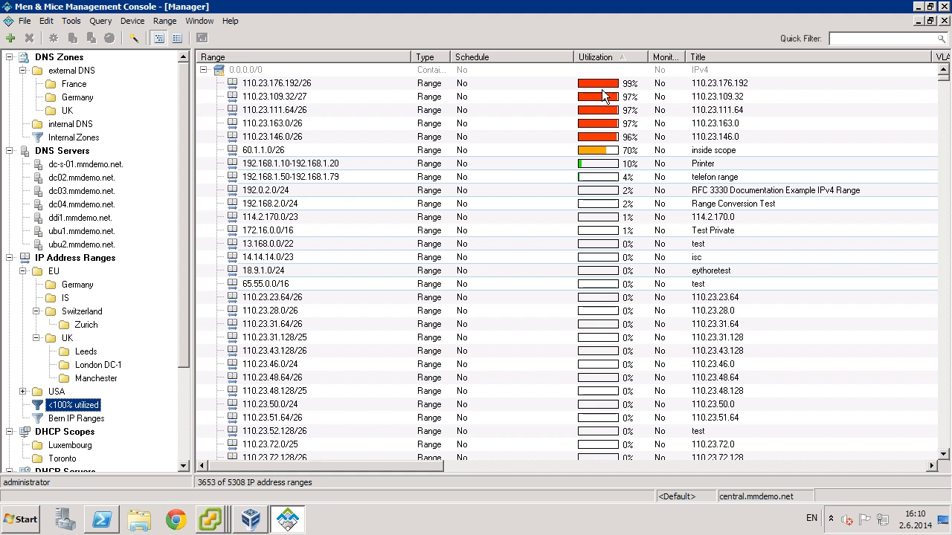
# - Edit the '<100% utilized' filter expression from 100 to 90, leaving 3632 ranges listed
pyautogui.rightClick(84, 406)
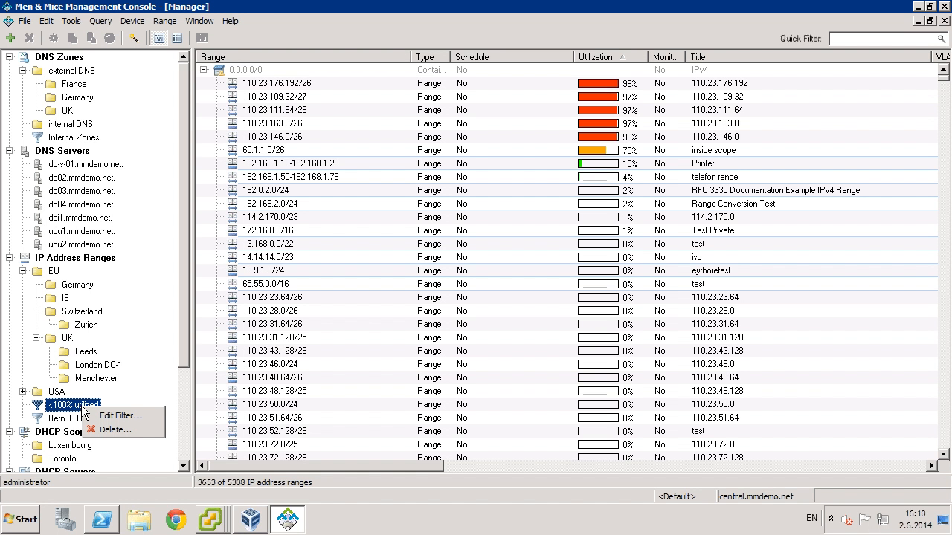
pyautogui.click(121, 417)
pyautogui.click(406, 262)
pyautogui.doubleClick(411, 260)
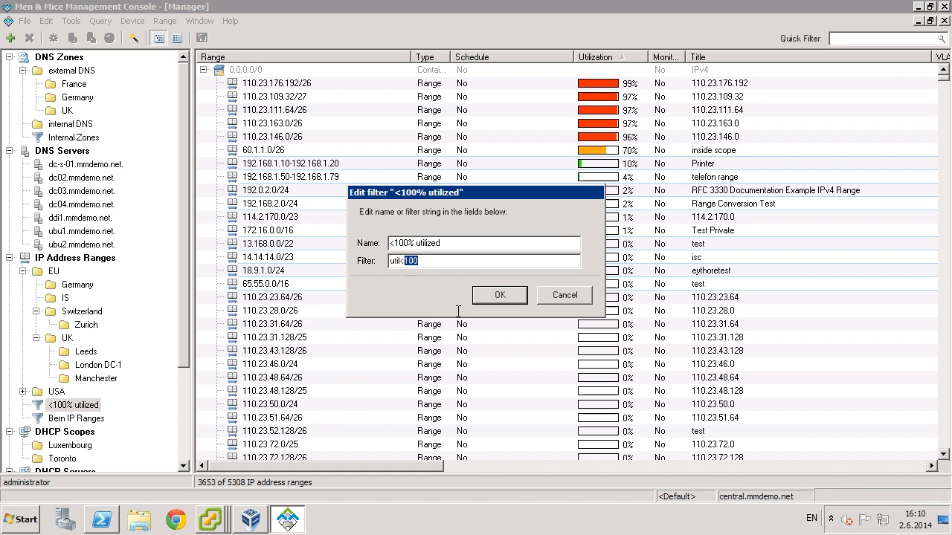
pyautogui.write('90')
pyautogui.press('Return')
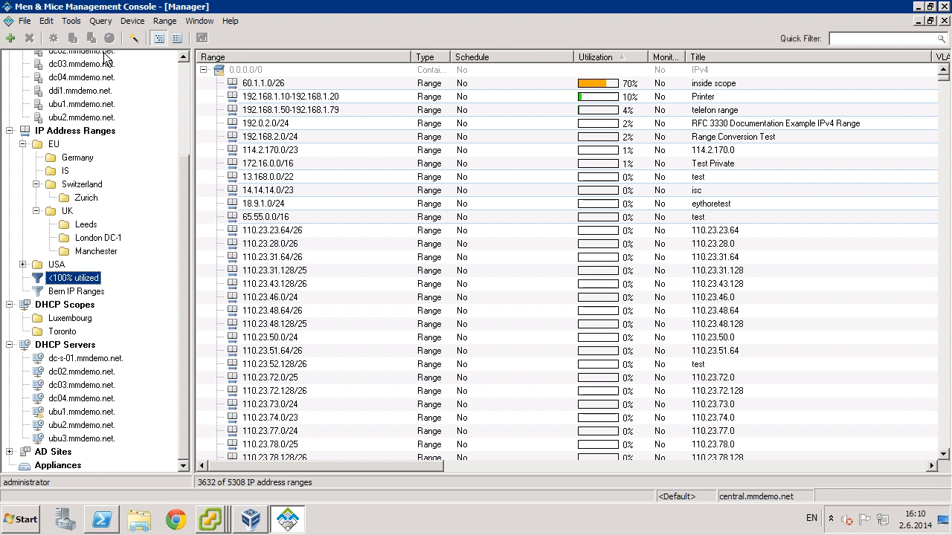
# - Open Tools > SNMP Profiles to list the Default (2c) and v3 profiles
pyautogui.click(72, 21)
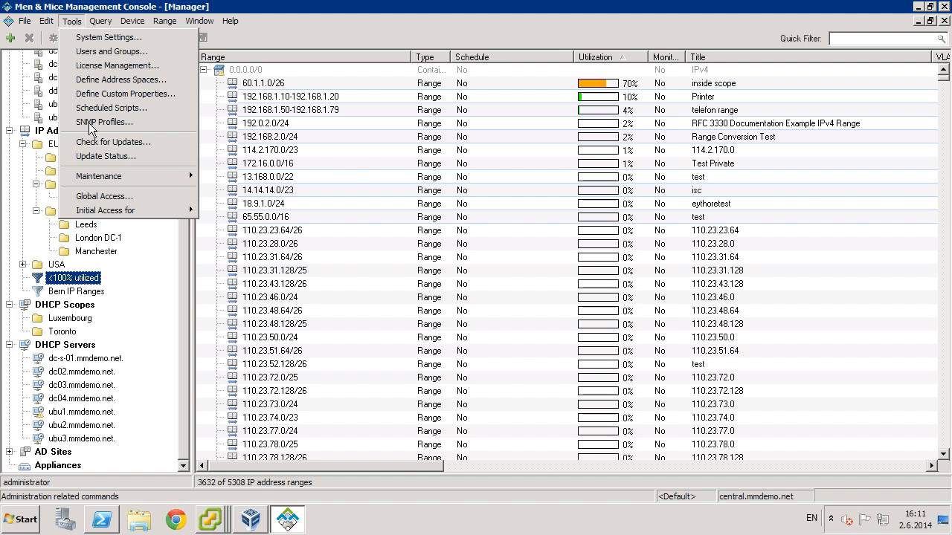
pyautogui.click(91, 122)
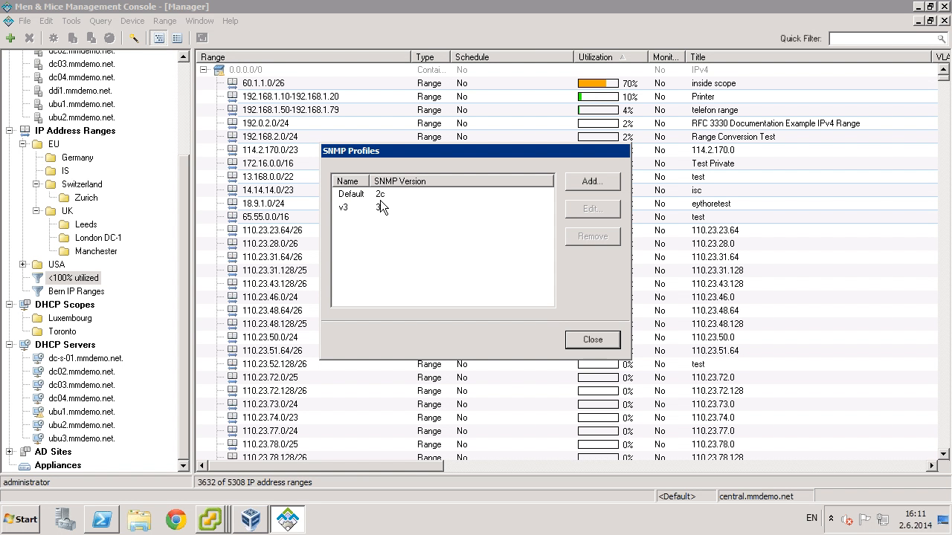
pyautogui.click(590, 184)
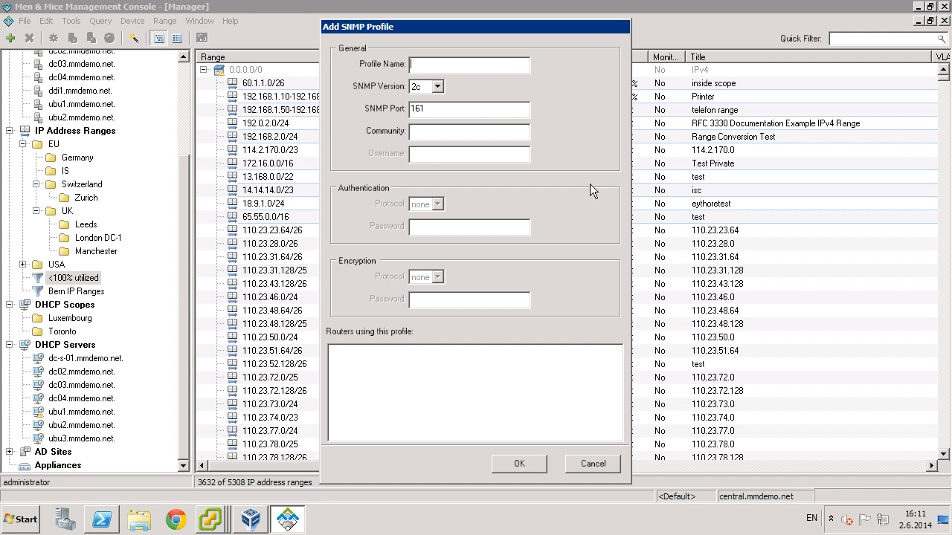
pyautogui.moveTo(456, 29); pyautogui.dragTo(617, 35)
pyautogui.moveTo(629, 35); pyautogui.dragTo(733, 34)
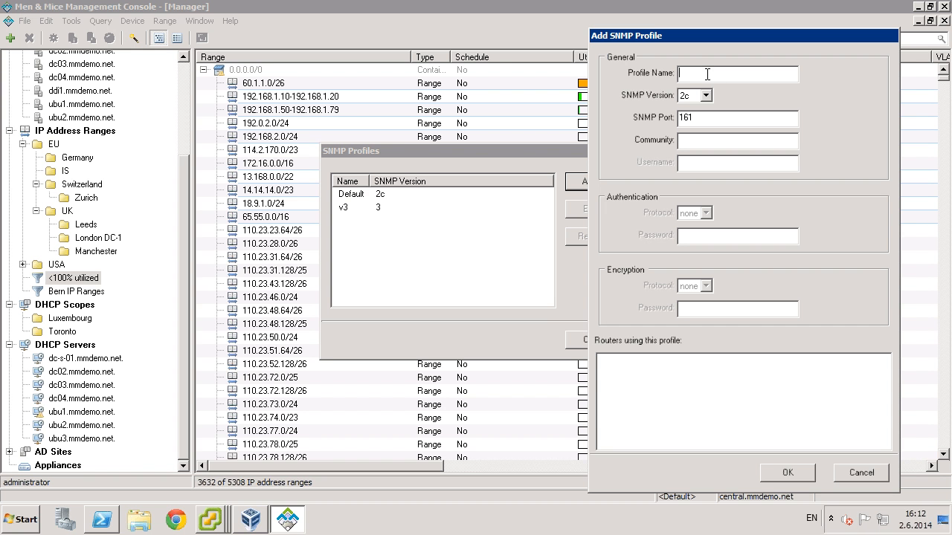
pyautogui.write('secondar')
pyautogui.press('BackSpace')
pyautogui.press('BackSpace')
pyautogui.press('BackSpace')
pyautogui.write('ndary')
pyautogui.press('Tab')
pyautogui.press('Tab')
pyautogui.press('Tab')
pyautogui.write('test')
pyautogui.press('Tab')
pyautogui.write('1.2.3.4')
# - Save the new profile with its change comment and close the SNMP Profiles list
pyautogui.click(774, 474)
pyautogui.click(492, 321)
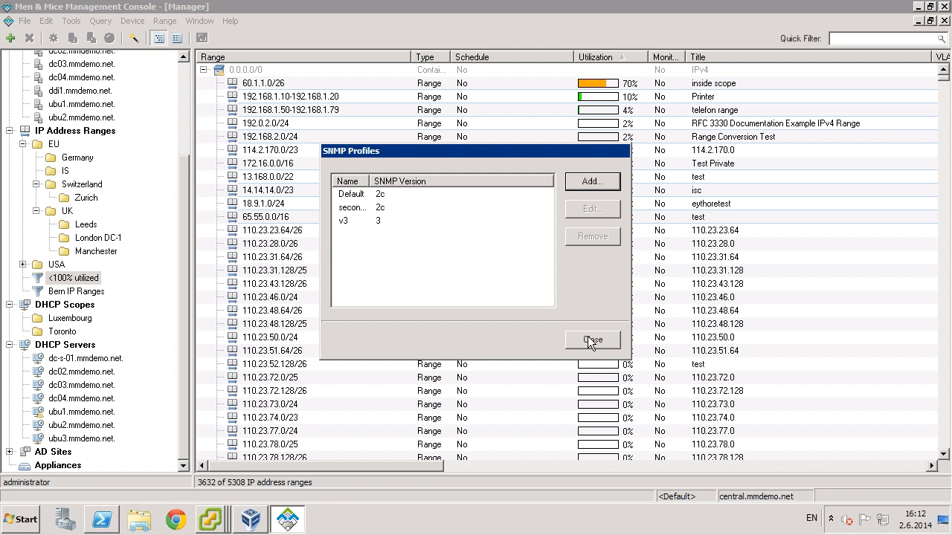
pyautogui.click(588, 341)
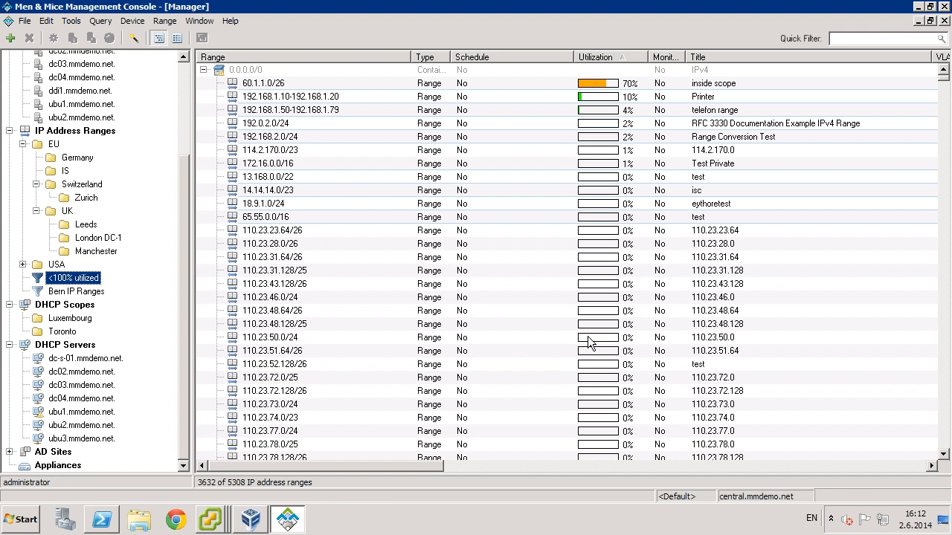
pyautogui.moveTo(188, 217); pyautogui.dragTo(185, 128)
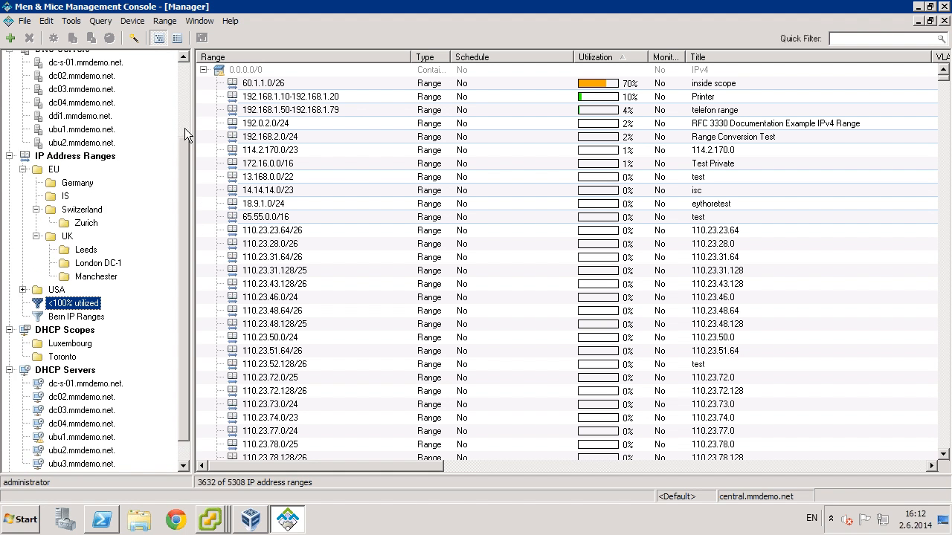
pyautogui.scroll(2, 182, 134)
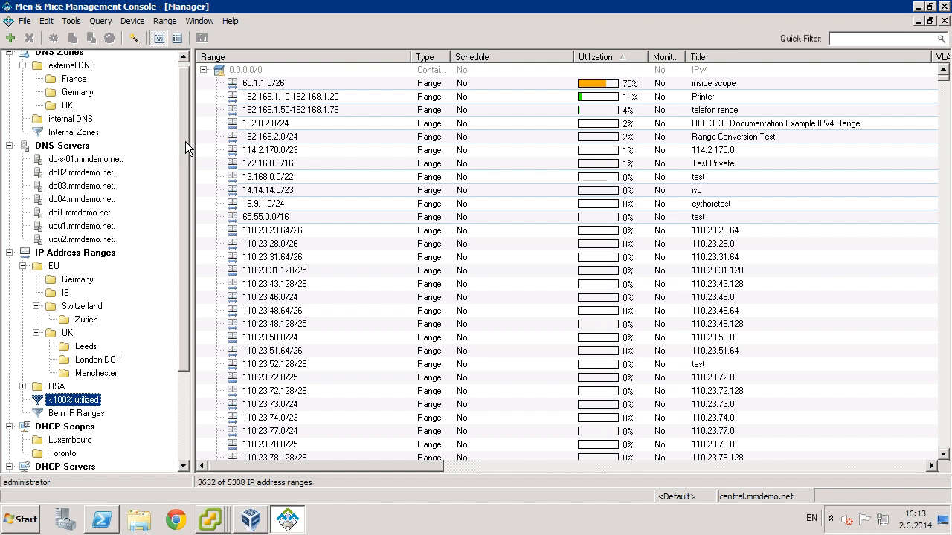
pyautogui.scroll(-1, 184, 150)
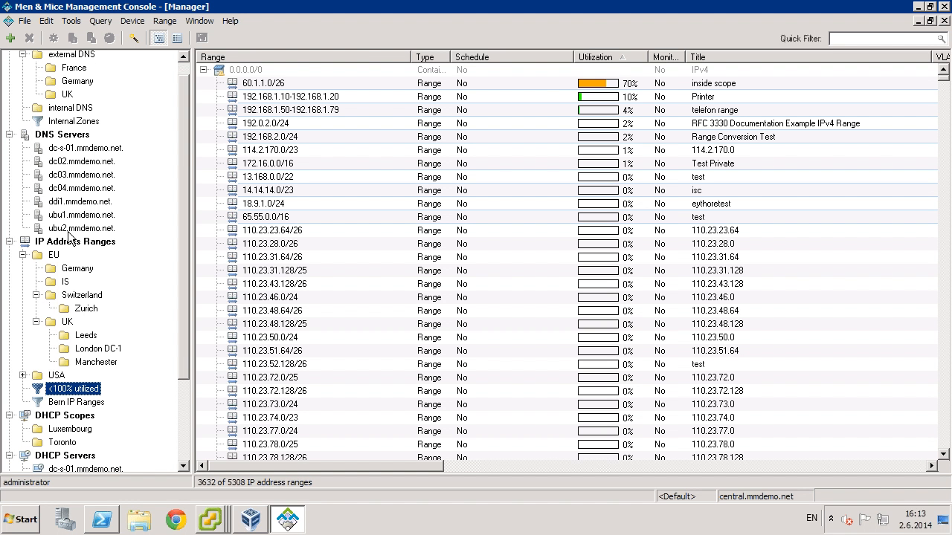
pyautogui.click(67, 205)
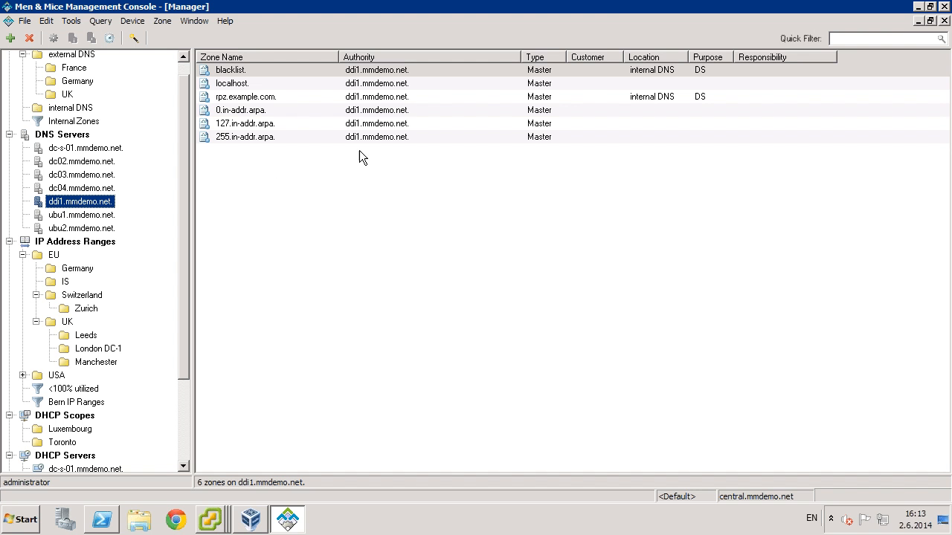
pyautogui.rightClick(236, 71)
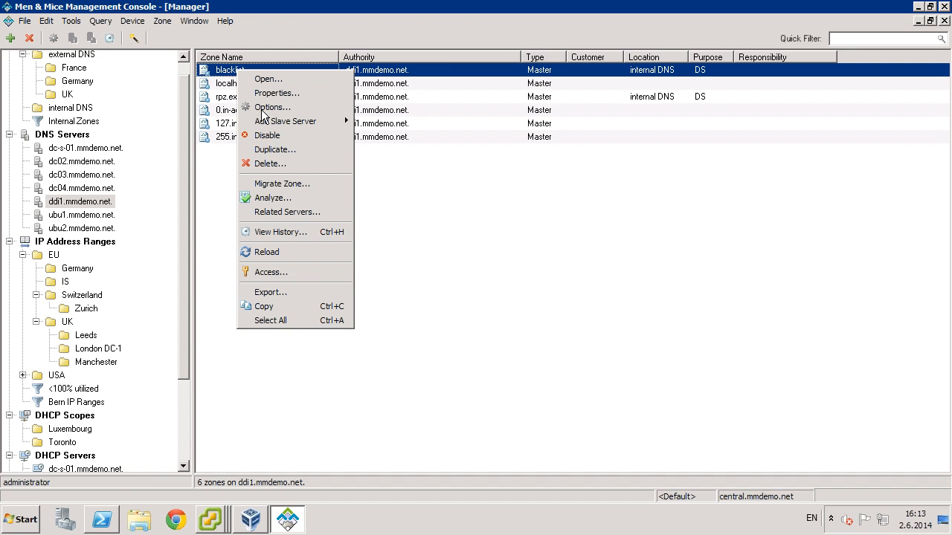
pyautogui.click(262, 108)
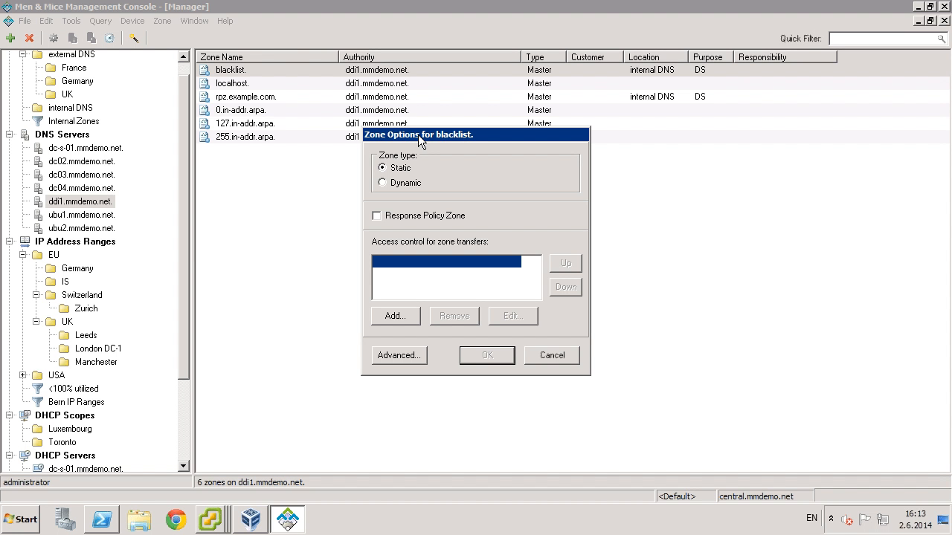
pyautogui.click(552, 355)
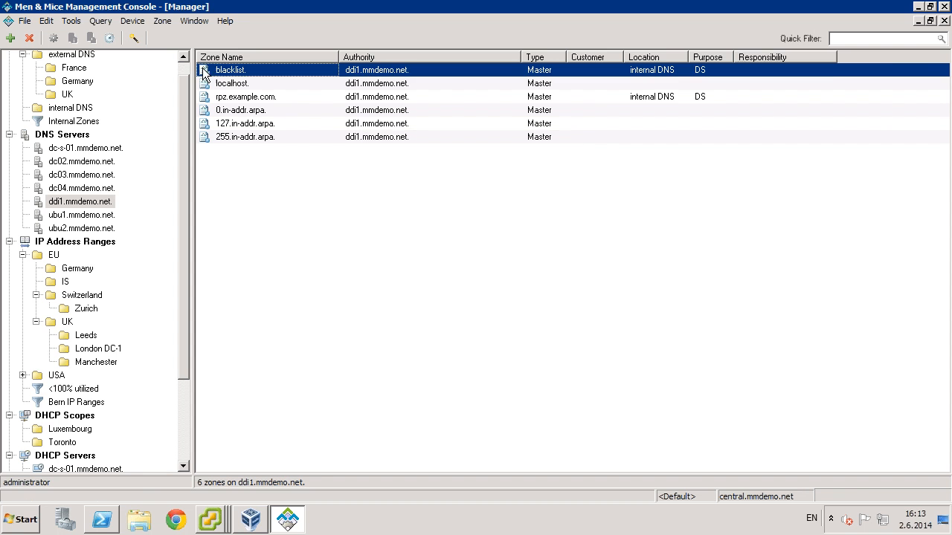
pyautogui.doubleClick(223, 73)
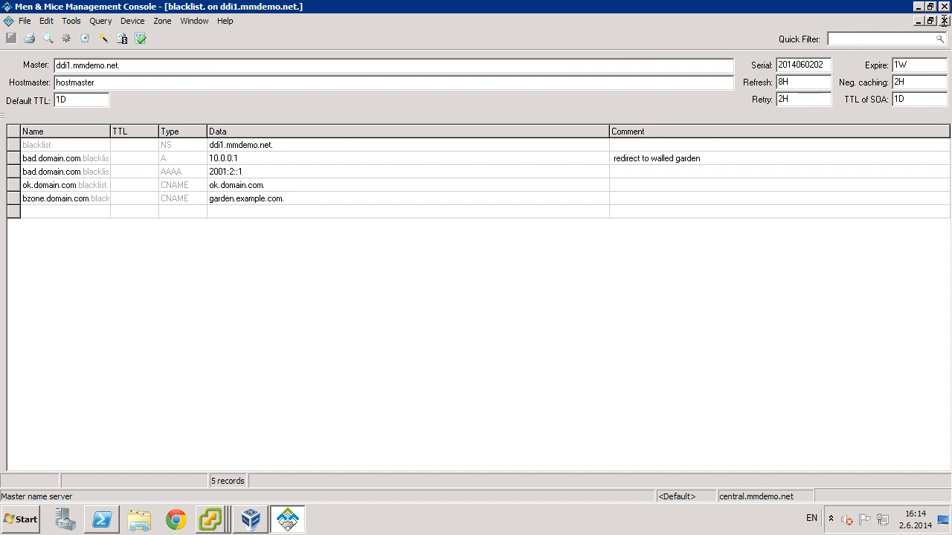
pyautogui.click(943, 21)
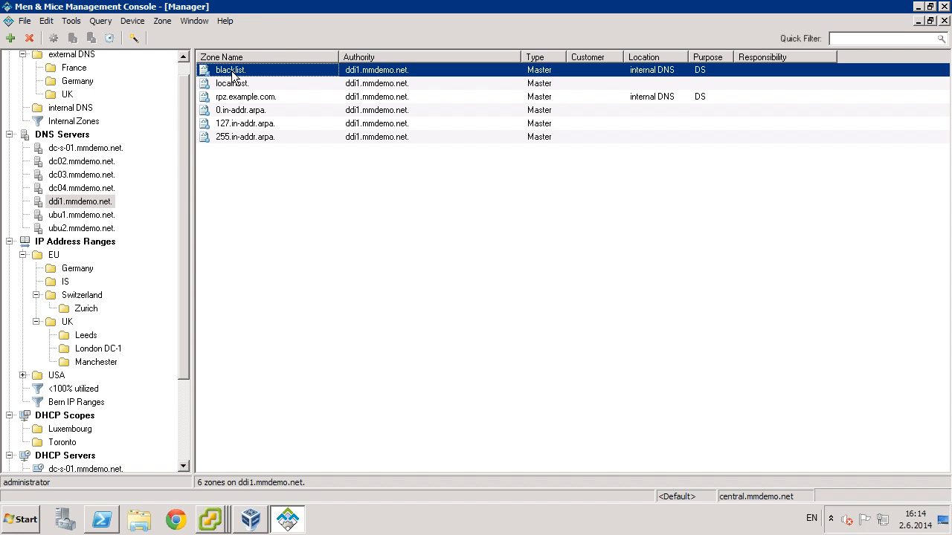
# - Open the Properties of appliance ddi1.mmdemo.net. from the Appliances list
pyautogui.moveTo(185, 191); pyautogui.dragTo(186, 210)
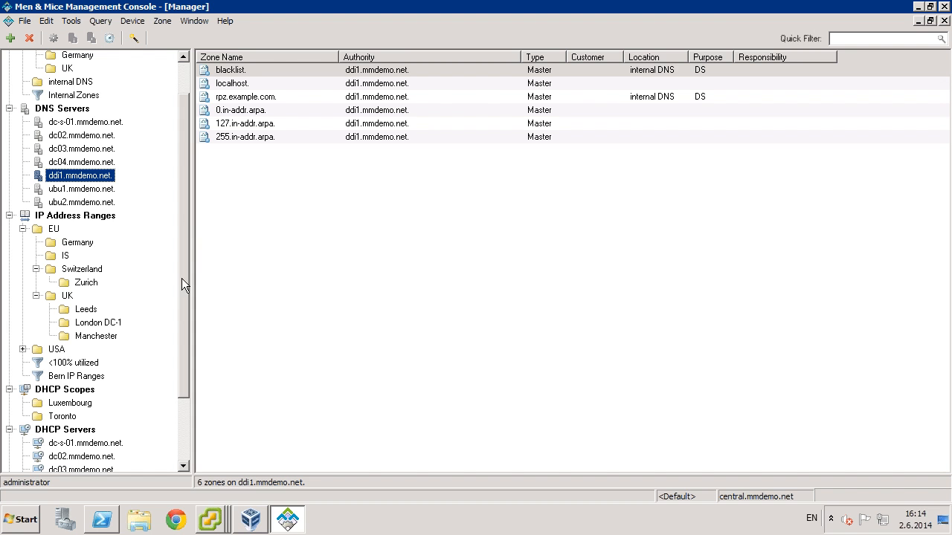
pyautogui.scroll(-2, 182, 281)
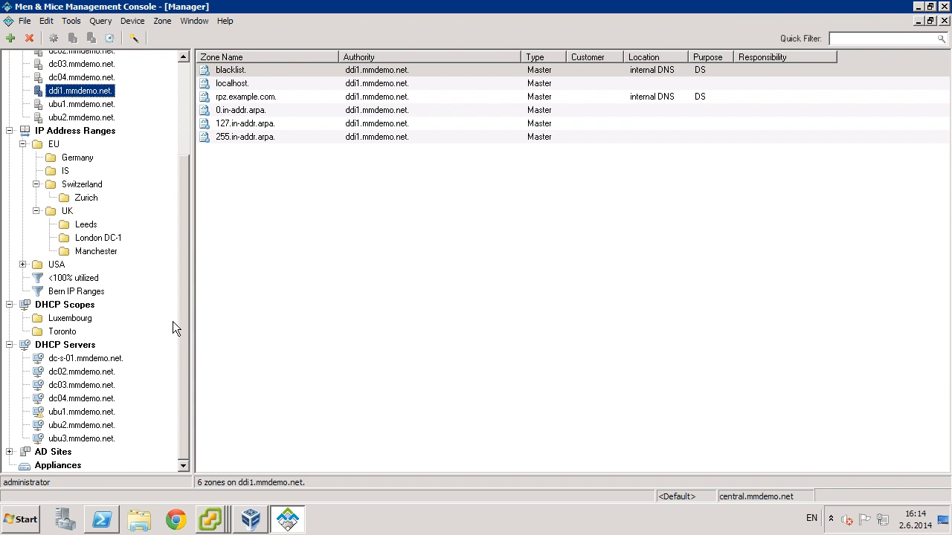
pyautogui.click(44, 466)
pyautogui.rightClick(248, 71)
pyautogui.click(279, 80)
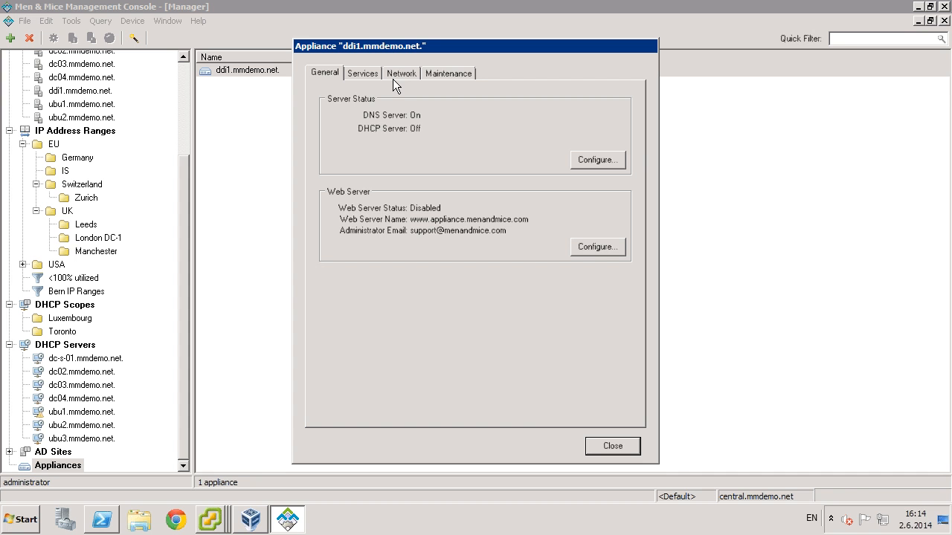
# - On ddi1's Services tab, enable SSH remote access with a new password and save it
pyautogui.click(430, 71)
pyautogui.click(363, 72)
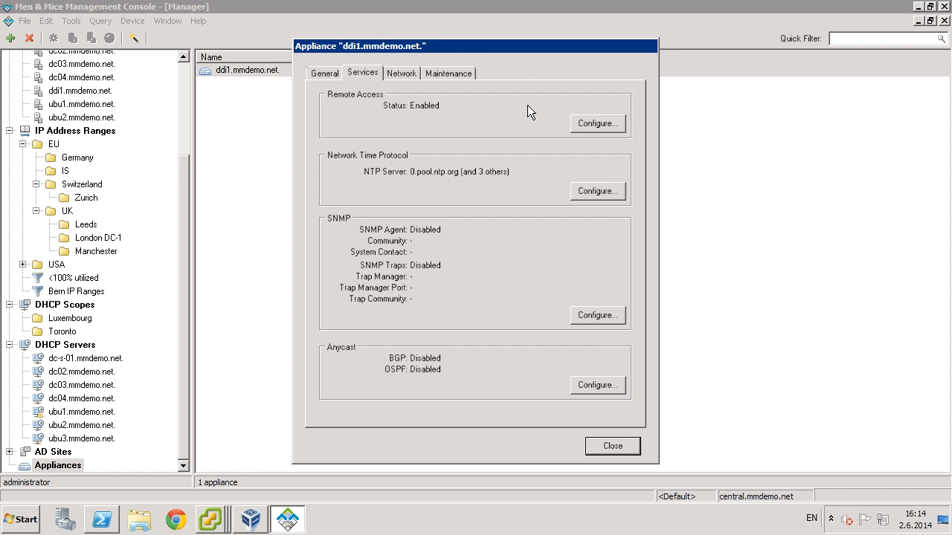
pyautogui.click(588, 123)
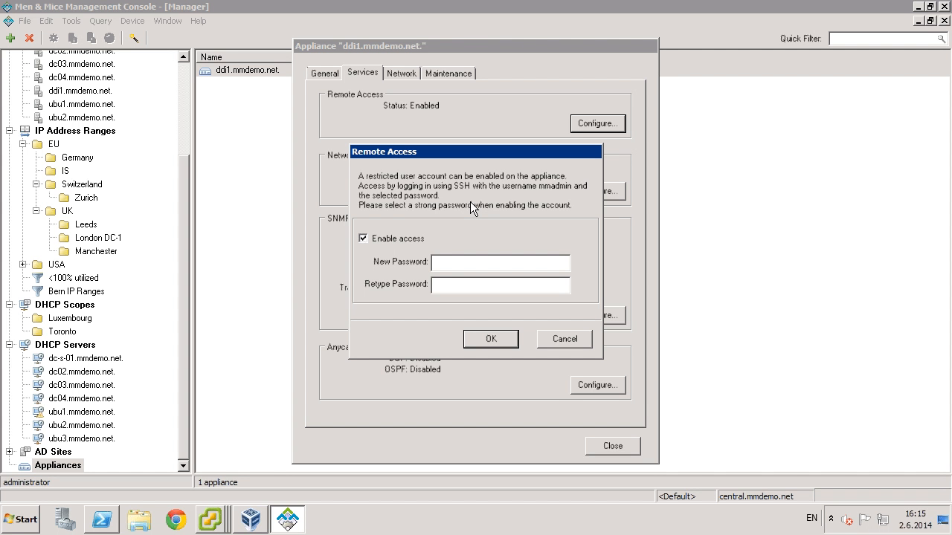
pyautogui.write('***')
pyautogui.press('BackSpace')
pyautogui.press('BackSpace')
pyautogui.press('BackSpace')
pyautogui.write('*******')
pyautogui.press('Tab')
pyautogui.write('*******')
pyautogui.press('Return')
pyautogui.click(507, 325)
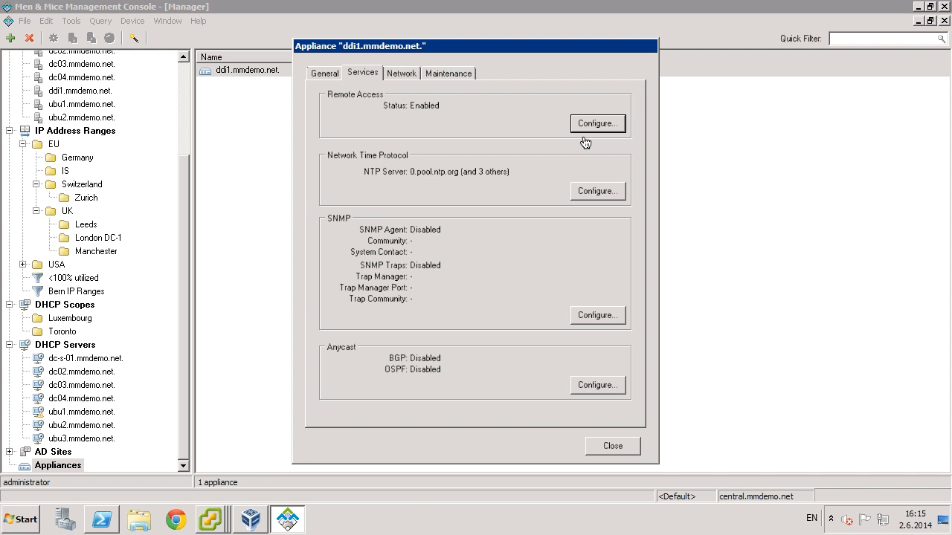
# - Bring Terminal forward and replace the old window with a fresh one
pyautogui.press('super+Tab')
pyautogui.moveTo(356, 132); pyautogui.dragTo(486, 82)
pyautogui.press('super+n')
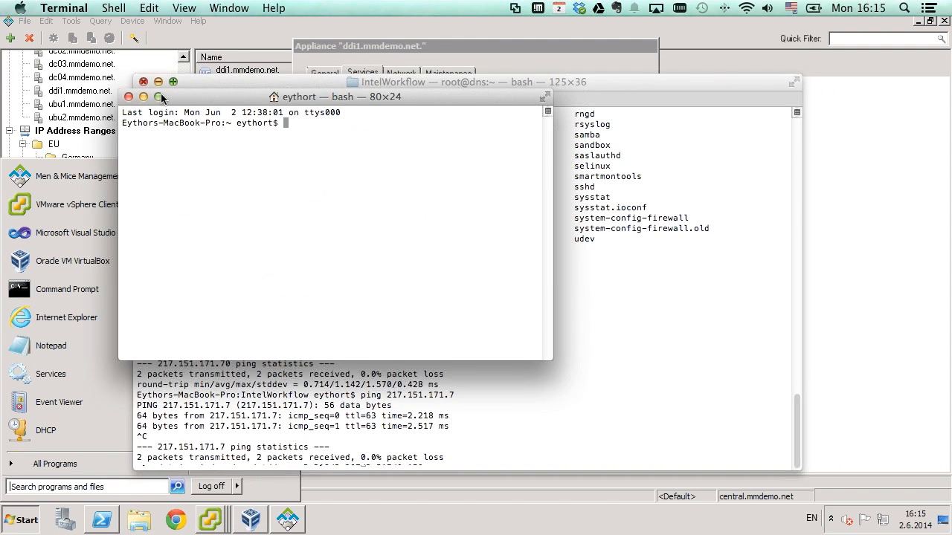
pyautogui.click(143, 81)
# - SSH into the appliance at 217.151.171.56 as mmadmin and enter the password
pyautogui.write('ssh ')
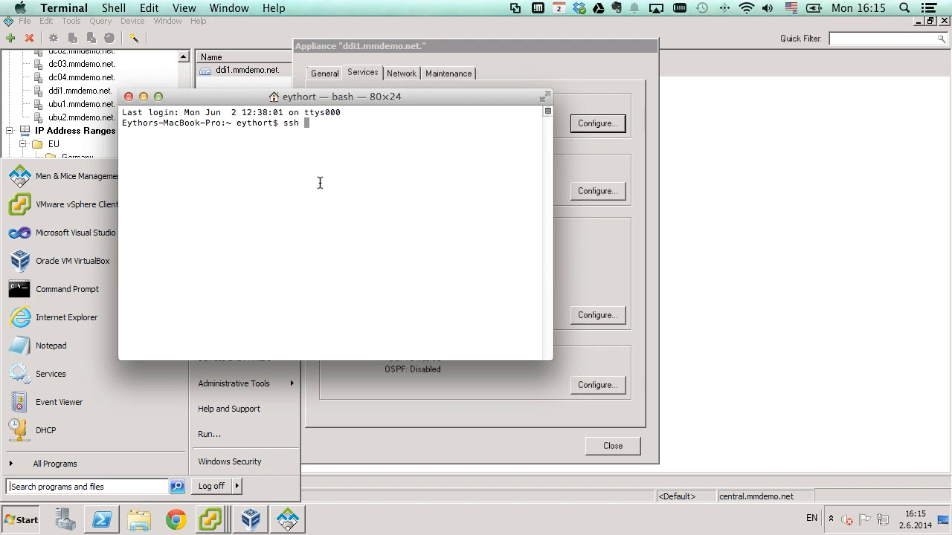
pyautogui.write('117.151.171.56')
pyautogui.press('Left')
pyautogui.press('Left')
pyautogui.press('Left')
pyautogui.press('Left')
pyautogui.press('Left')
pyautogui.press('Left')
pyautogui.press('Left')
pyautogui.press('Left')
pyautogui.press('Left')
pyautogui.press('Left')
pyautogui.press('Left')
pyautogui.press('Left')
pyautogui.press('Left')
pyautogui.press('Left')
pyautogui.write('mmadmin@')
pyautogui.press('Return')
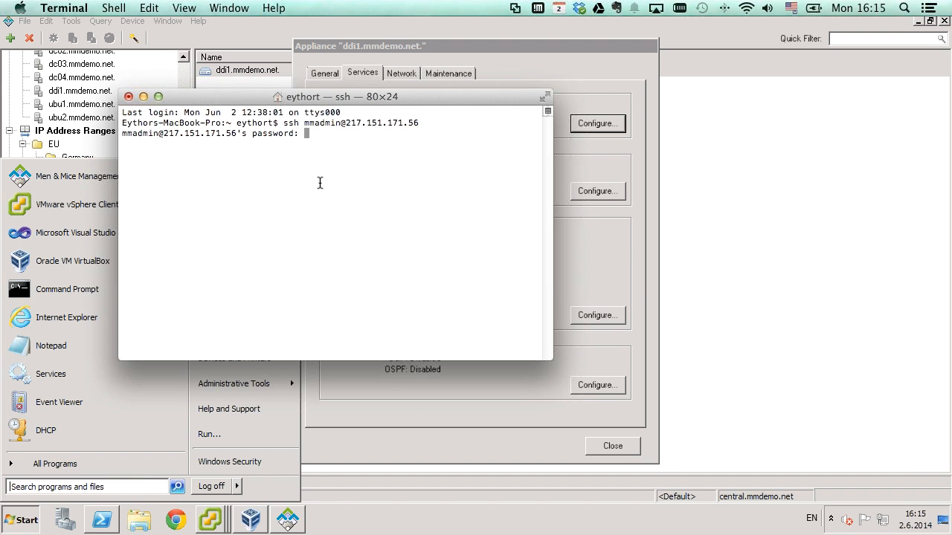
pyautogui.press('Return')
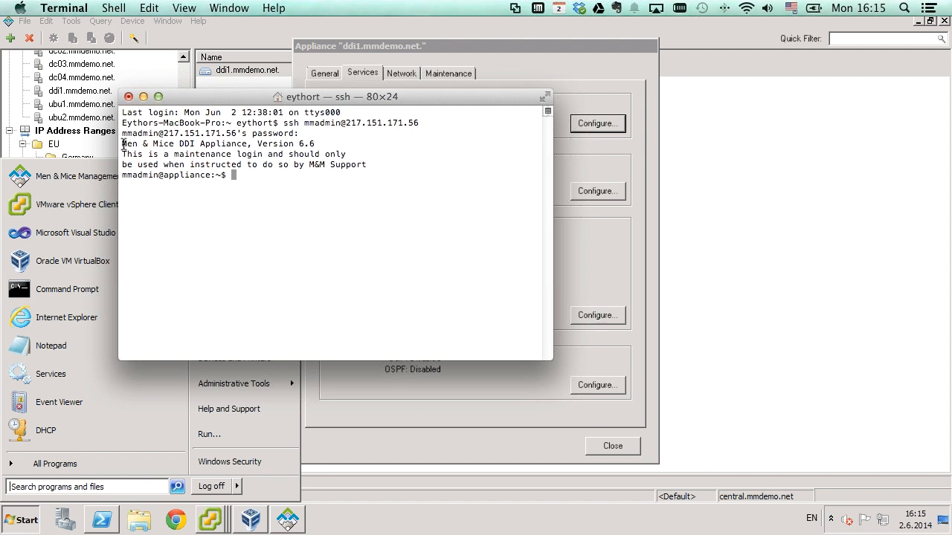
pyautogui.write('dig @localhost cnn.com')
pyautogui.press('Return')
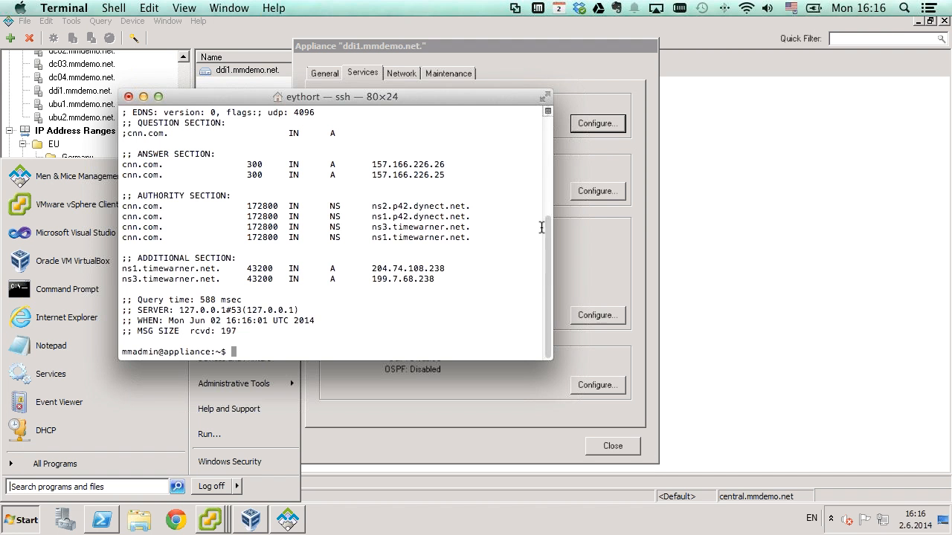
pyautogui.scroll(2, 534, 193)
pyautogui.scroll(6, 534, 187)
pyautogui.scroll(-8, 526, 238)
# - Minimize Terminal and close the ddi1 properties dialog, returning to the Appliances list
pyautogui.click(425, 50)
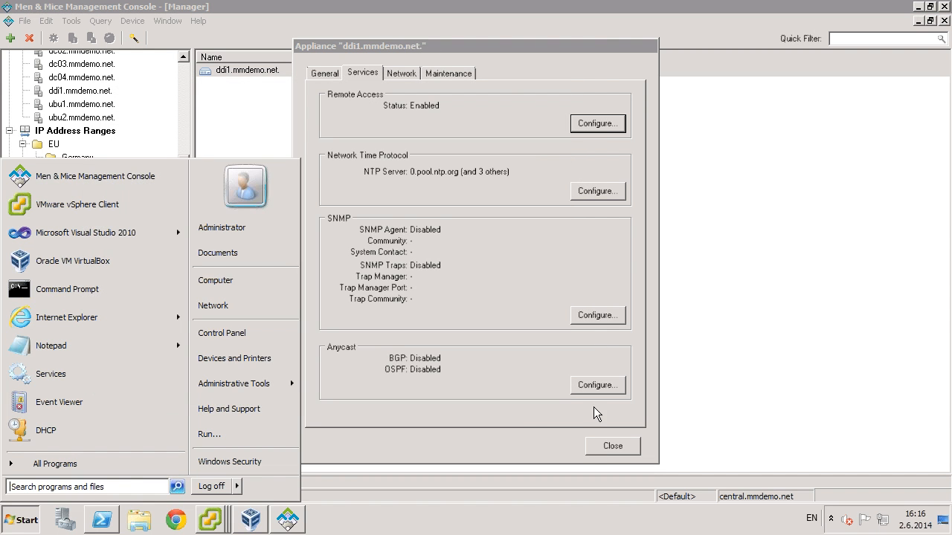
pyautogui.click(520, 423)
pyautogui.click(600, 443)
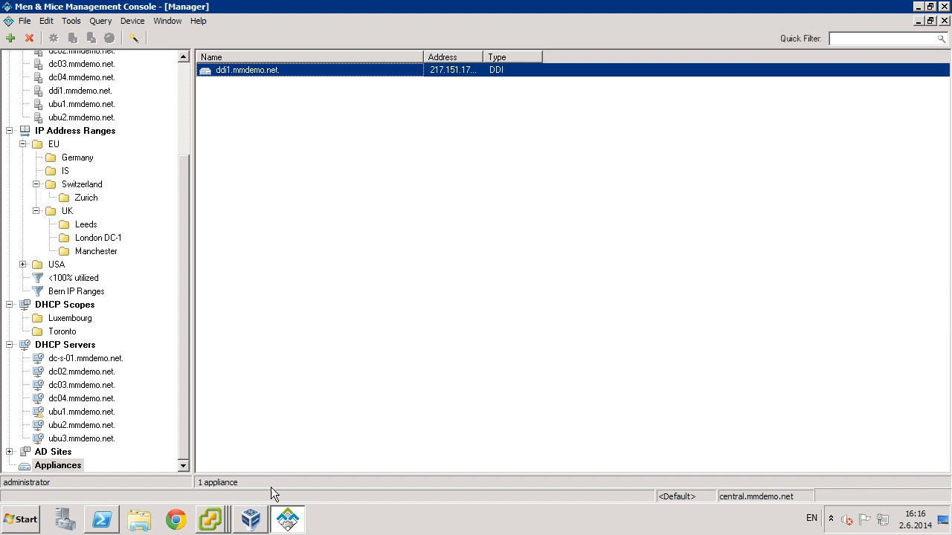
pyautogui.click(210, 519)
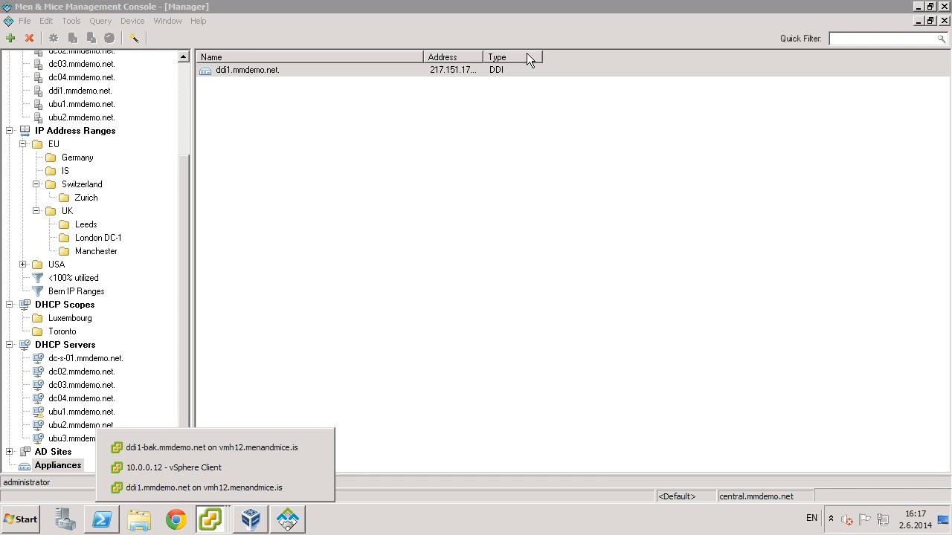
# - Sort the appliance list by type, widen the Address column, and bring up the ddi1-bak console
pyautogui.click(482, 56)
pyautogui.moveTo(483, 57); pyautogui.dragTo(518, 57)
pyautogui.click(220, 524)
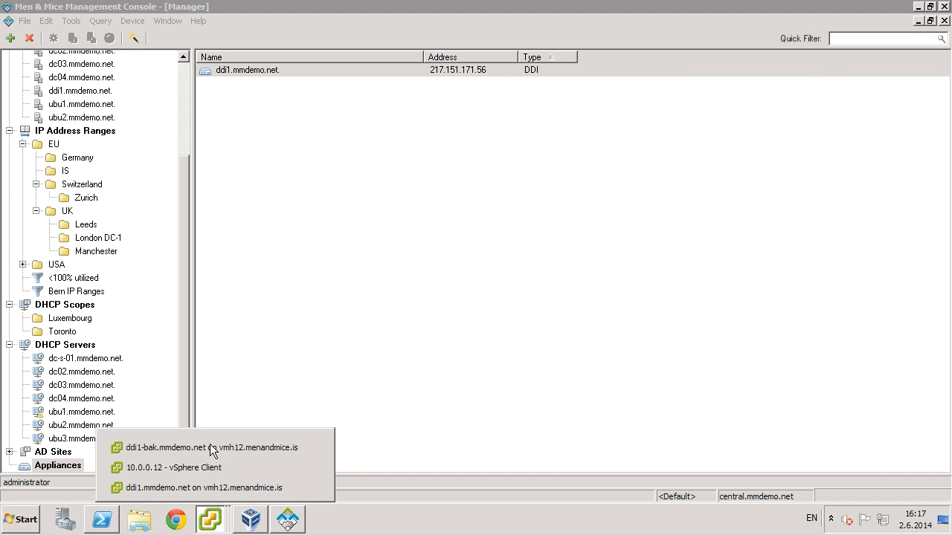
pyautogui.click(212, 449)
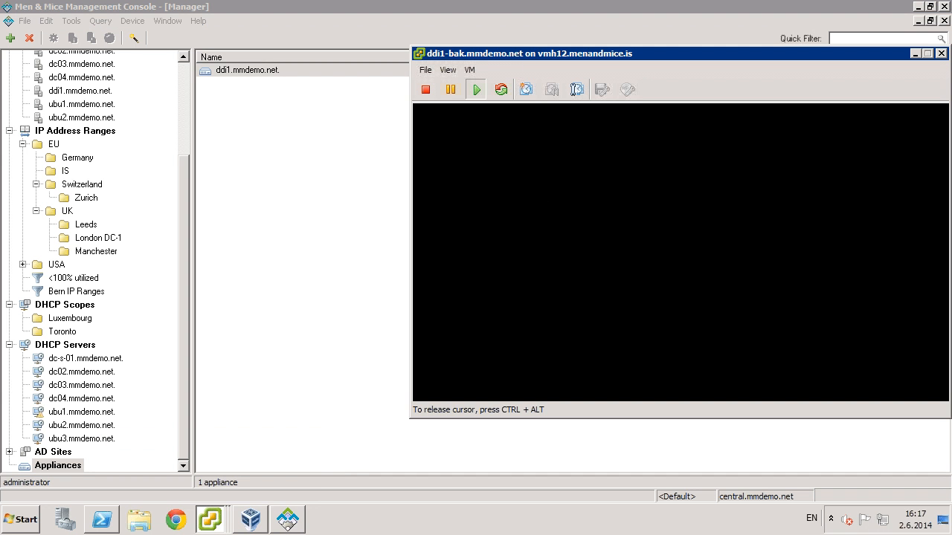
# - Show the ddi1-bak console's network settings, then release input from the VM
pyautogui.press('space')
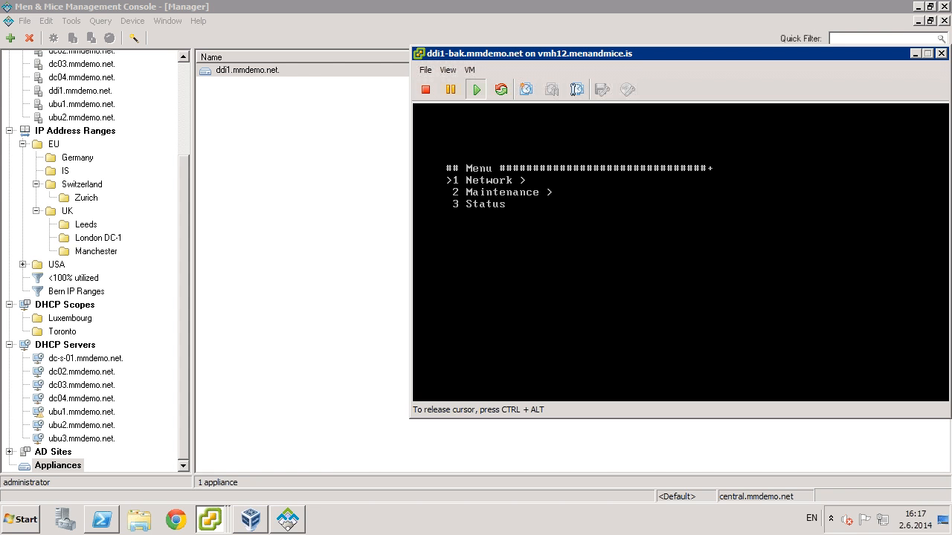
pyautogui.press('Escape')
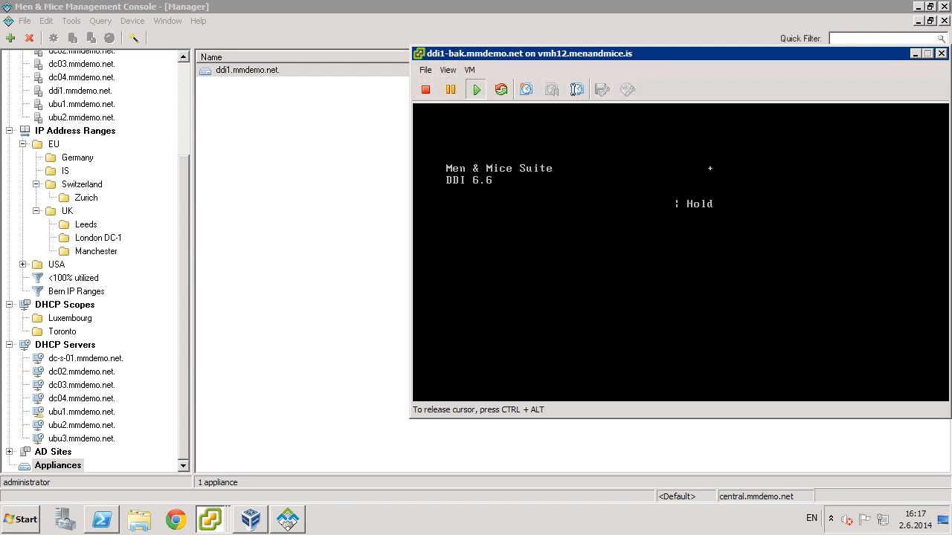
pyautogui.press('Escape')
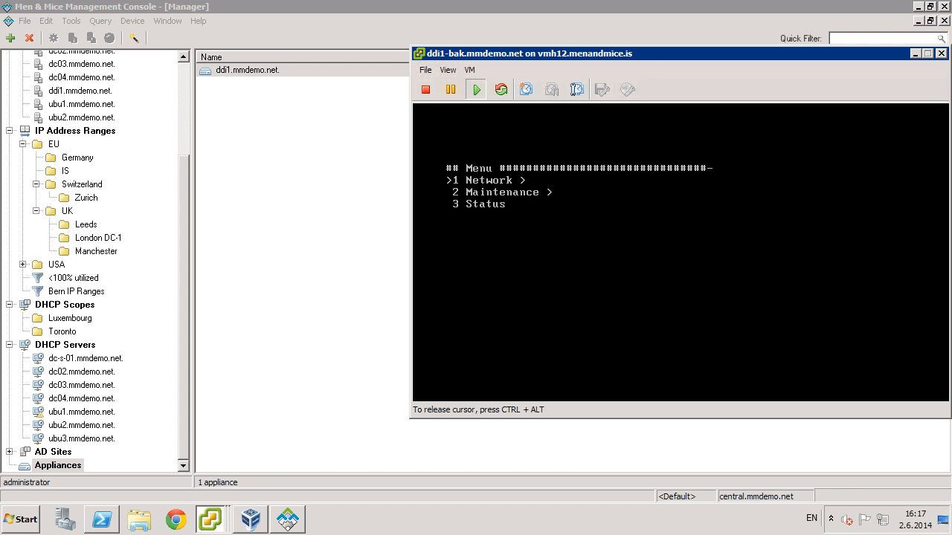
pyautogui.press('Escape')
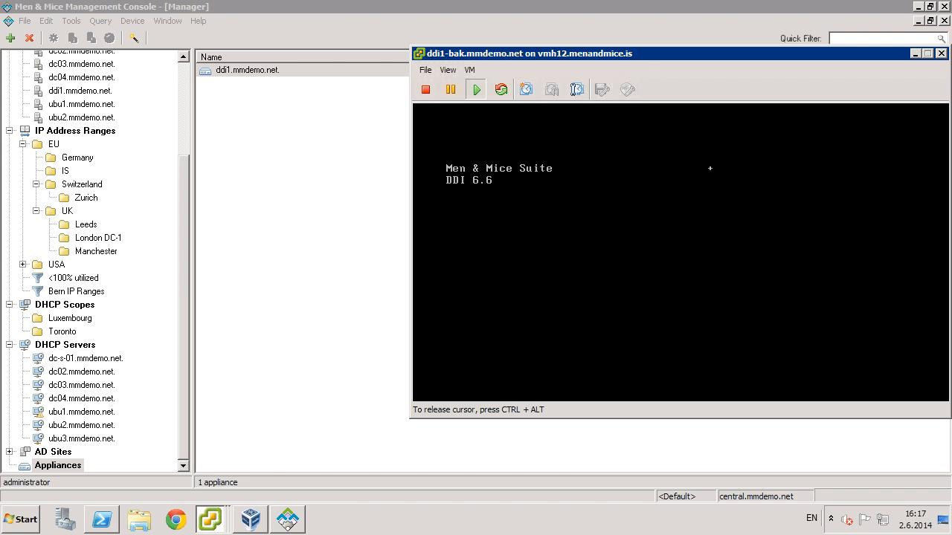
pyautogui.press('Escape')
pyautogui.press('Return')
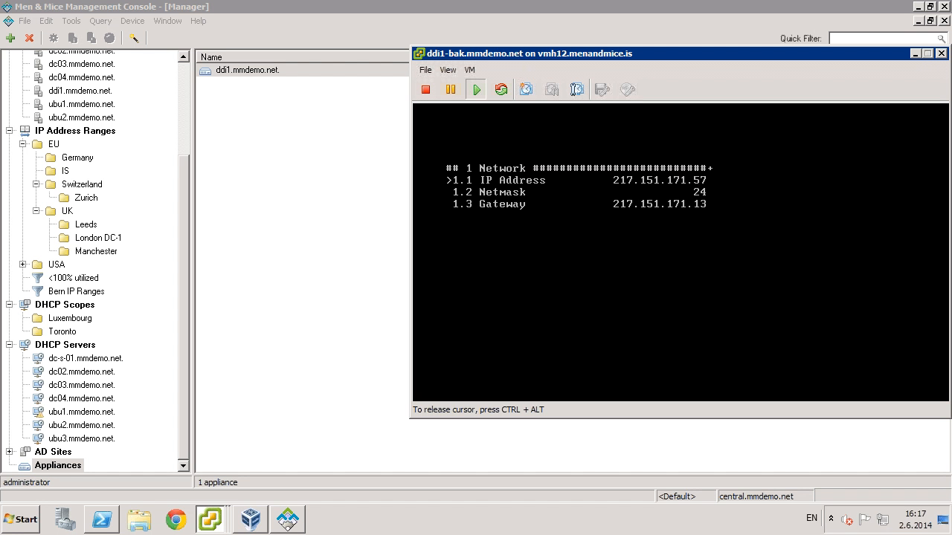
pyautogui.hotkey('ctrl', 'alt')
# - Close the browser window and bring the original ddi1.mmdemo.net console forward
pyautogui.click(205, 514)
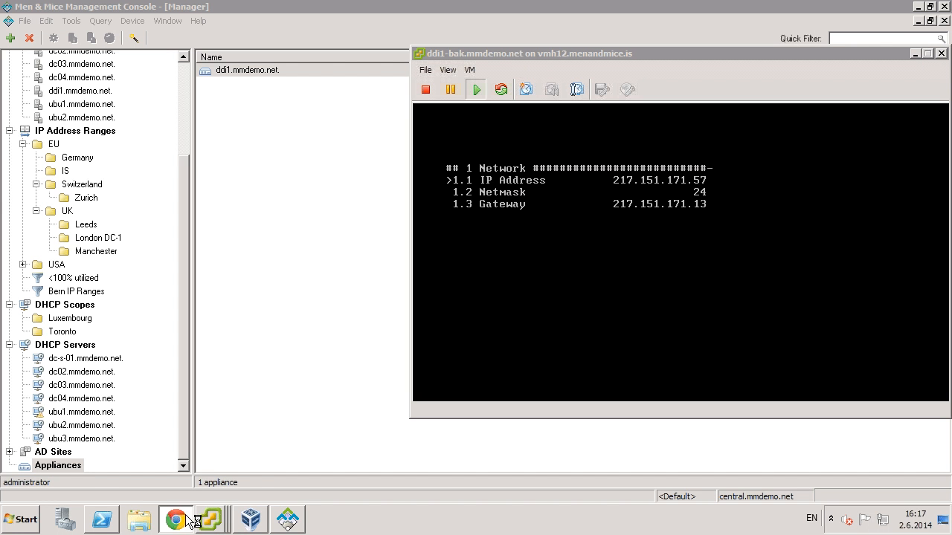
pyautogui.rightClick(186, 521)
pyautogui.click(165, 488)
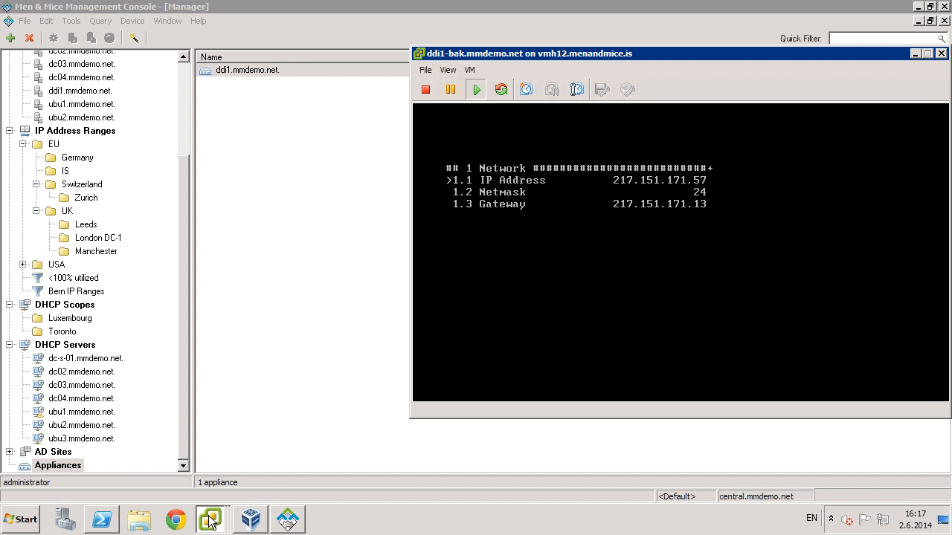
pyautogui.moveTo(212, 519)
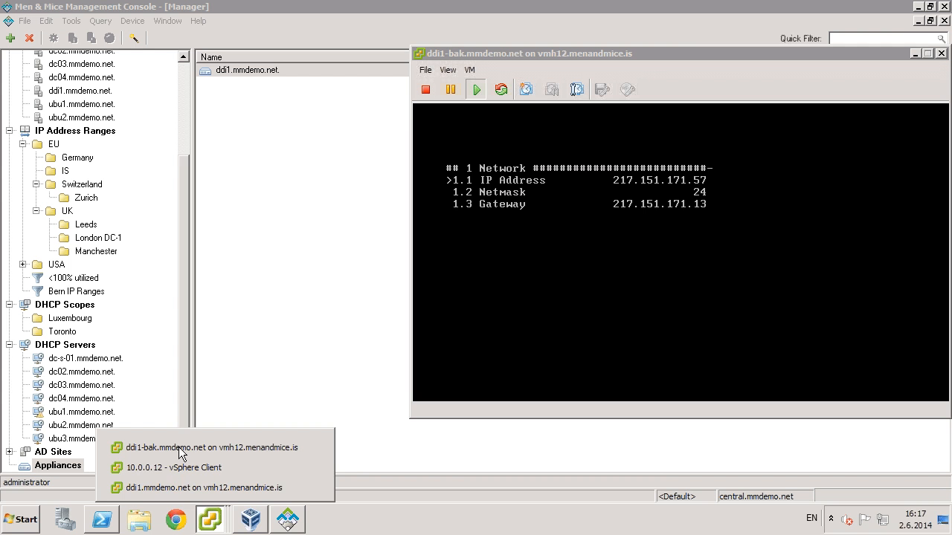
pyautogui.click(175, 489)
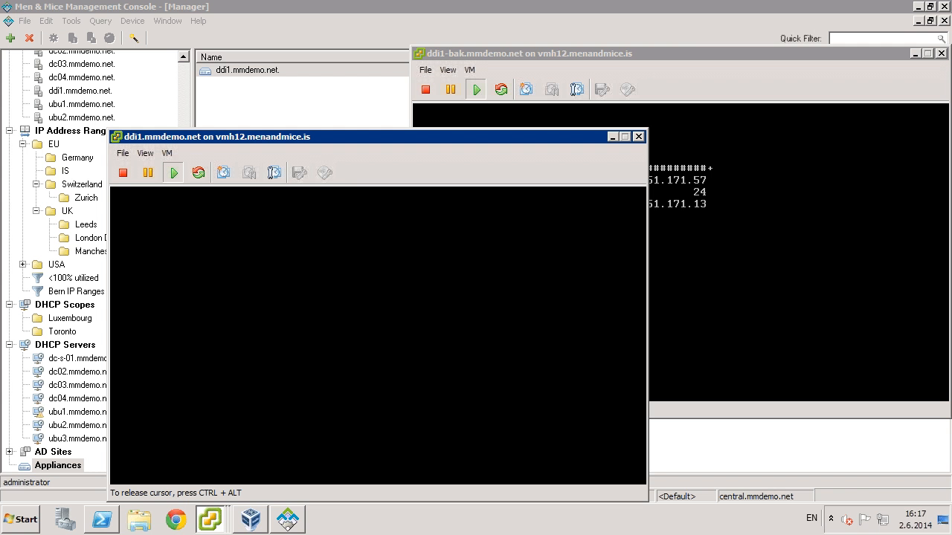
# - Display the ddi1 console's network settings, confirming IP 217.151.171.56, and move the window aside
pyautogui.press('Return')
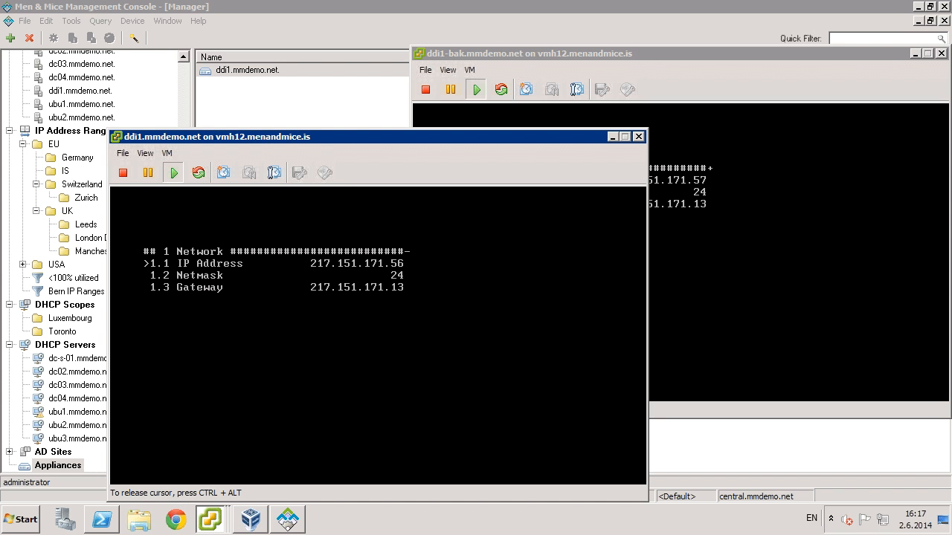
pyautogui.hotkey('ctrl', 'alt')
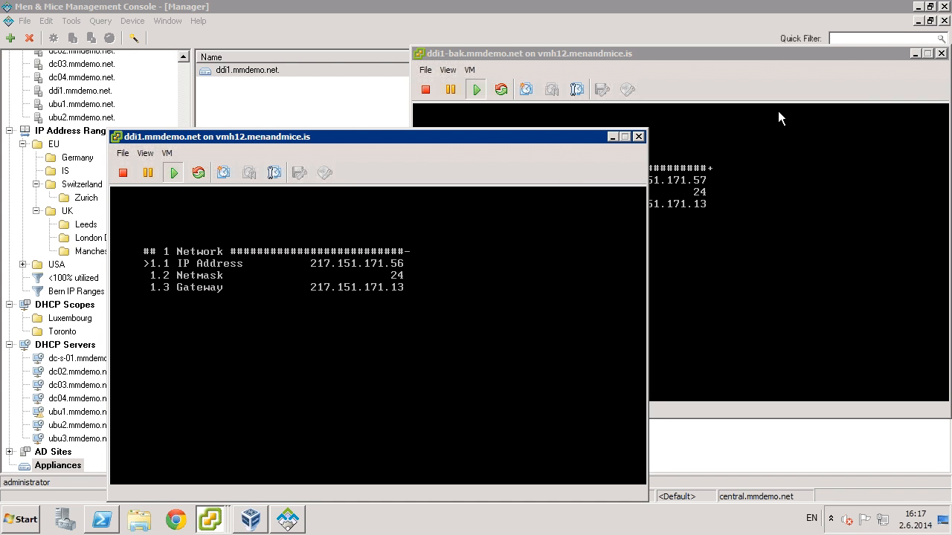
pyautogui.moveTo(519, 132); pyautogui.dragTo(443, 112)
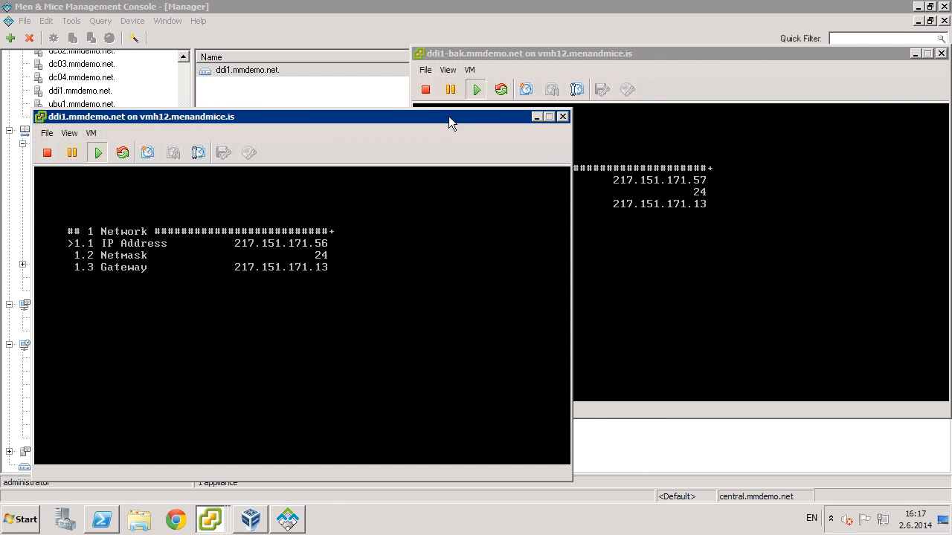
# - Suspend the original ddi1 virtual machine and switch input to the ddi1-bak console
pyautogui.click(72, 153)
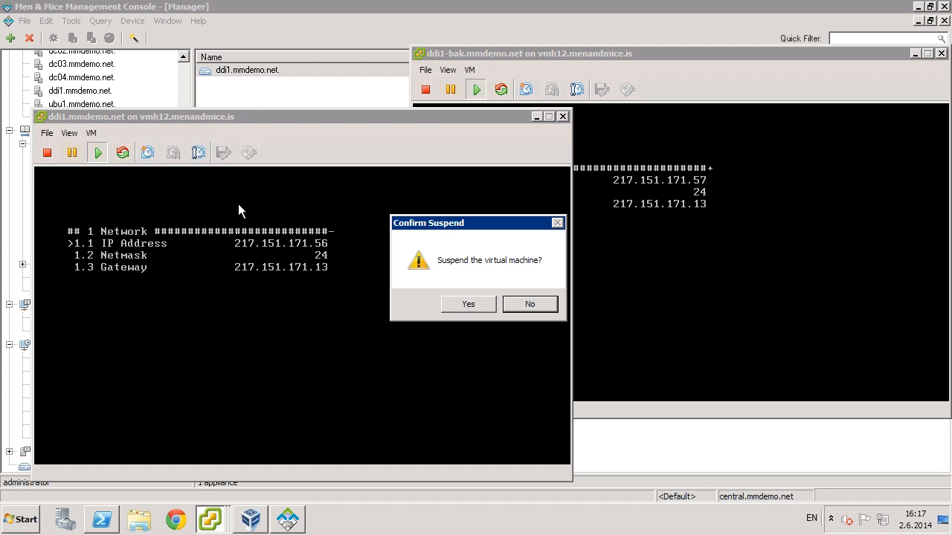
pyautogui.click(475, 301)
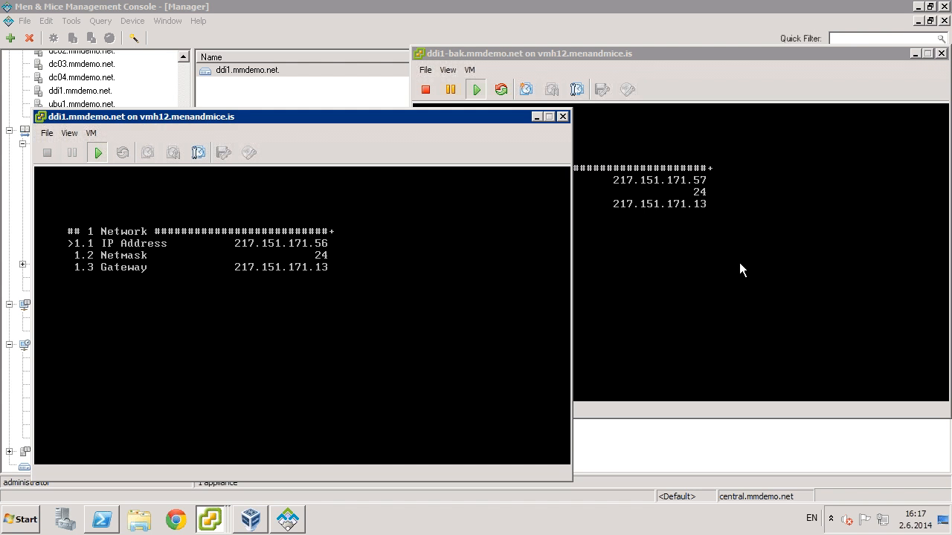
pyautogui.click(614, 54)
pyautogui.click(701, 187)
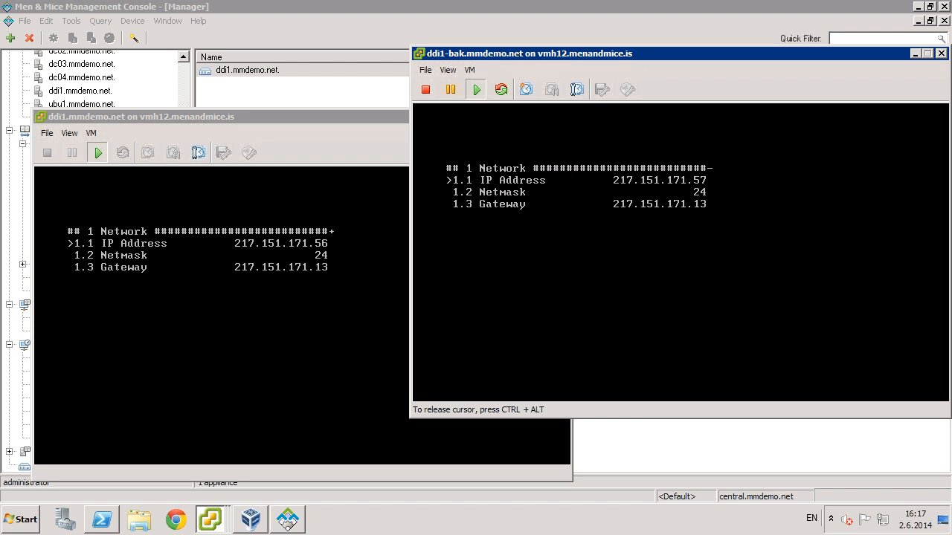
# - Change the ddi1-bak appliance's IP address from 217.151.171.57 to 217.151.171.56
pyautogui.press('Return')
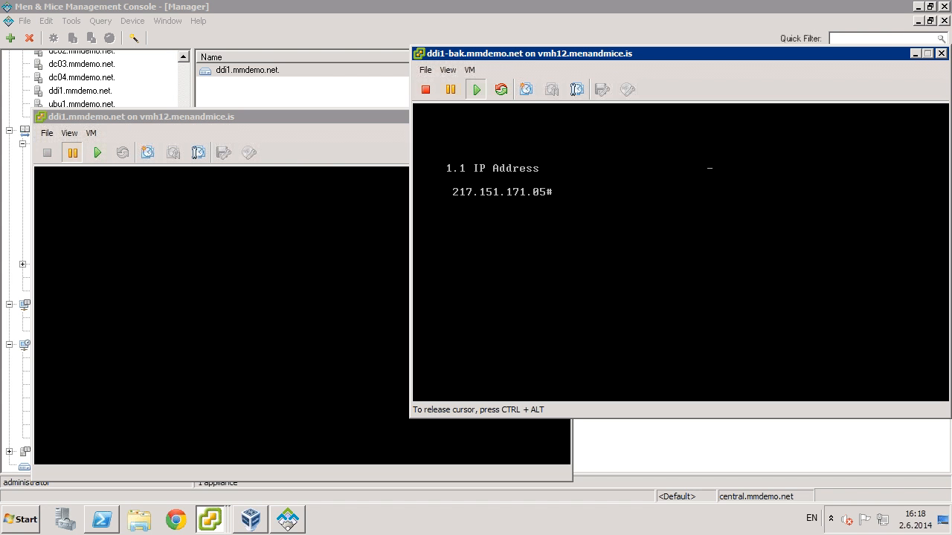
pyautogui.press('Down')
pyautogui.press('Return')
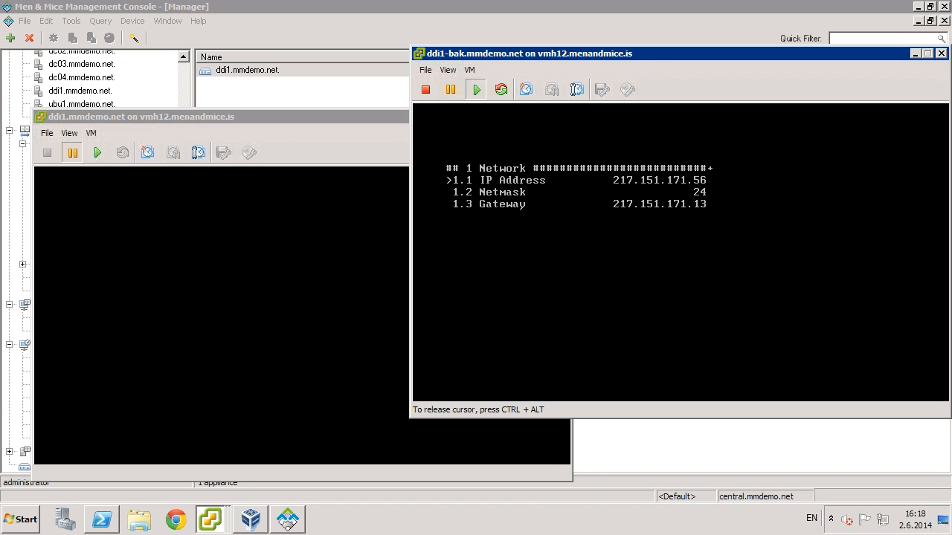
pyautogui.hotkey('ctrl', 'alt')
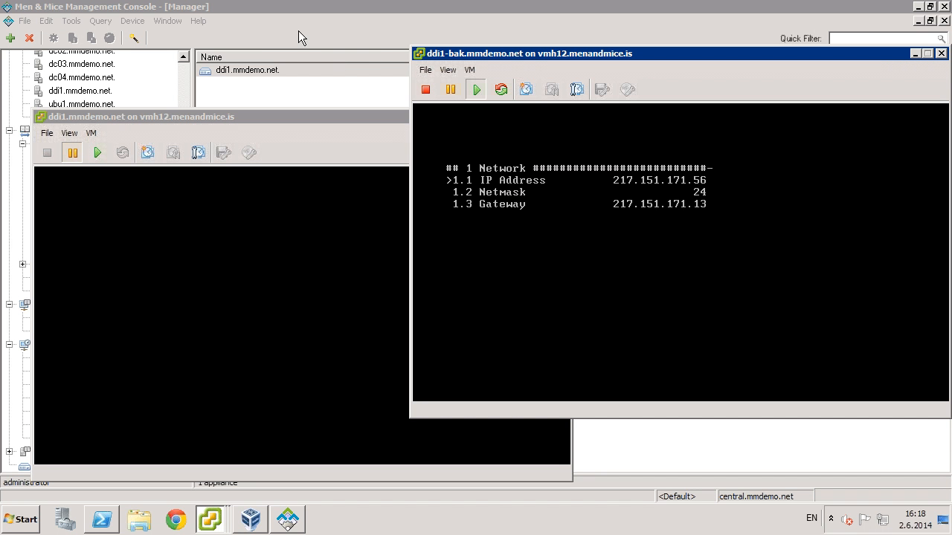
pyautogui.click(253, 71)
# - Open ddi1.mmdemo.net's properties, dismissing the broken-connection and not-initialized errors
pyautogui.rightClick(255, 69)
pyautogui.click(285, 77)
pyautogui.click(498, 281)
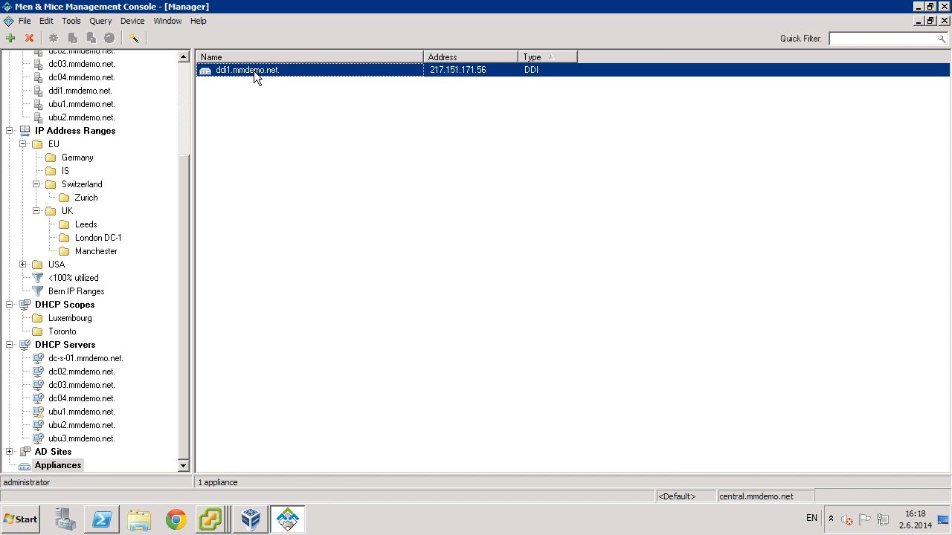
pyautogui.rightClick(254, 68)
pyautogui.click(281, 77)
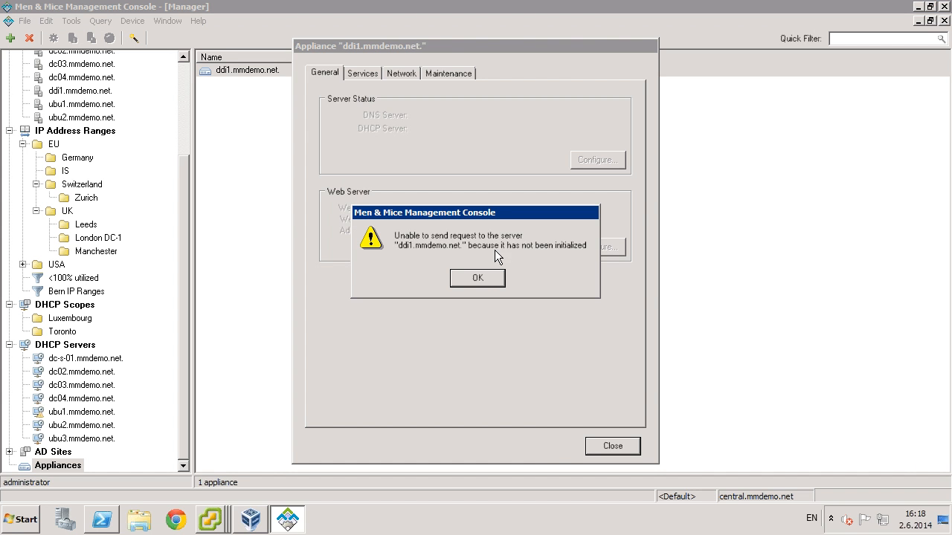
pyautogui.click(486, 281)
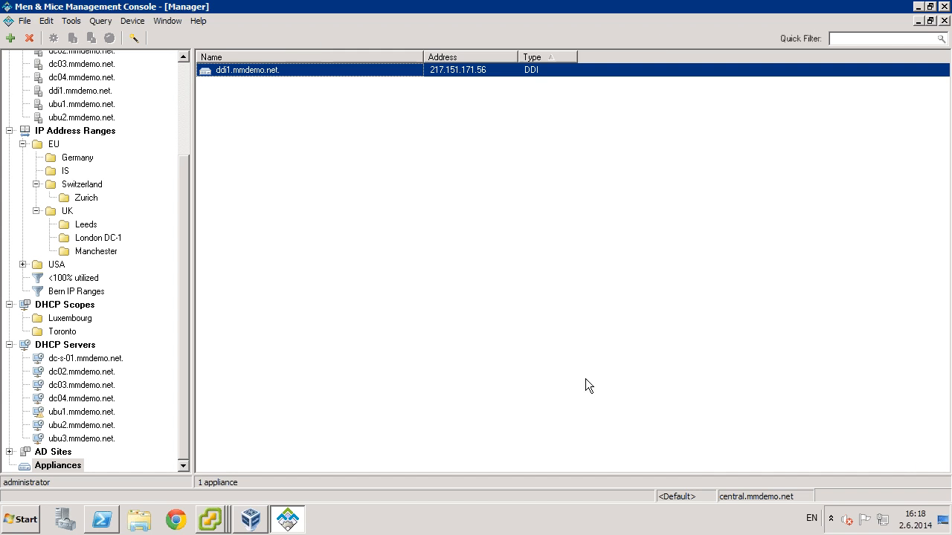
# - Choose Initialize from the ddi1.mmdemo.net appliance's context menu
pyautogui.rightClick(252, 75)
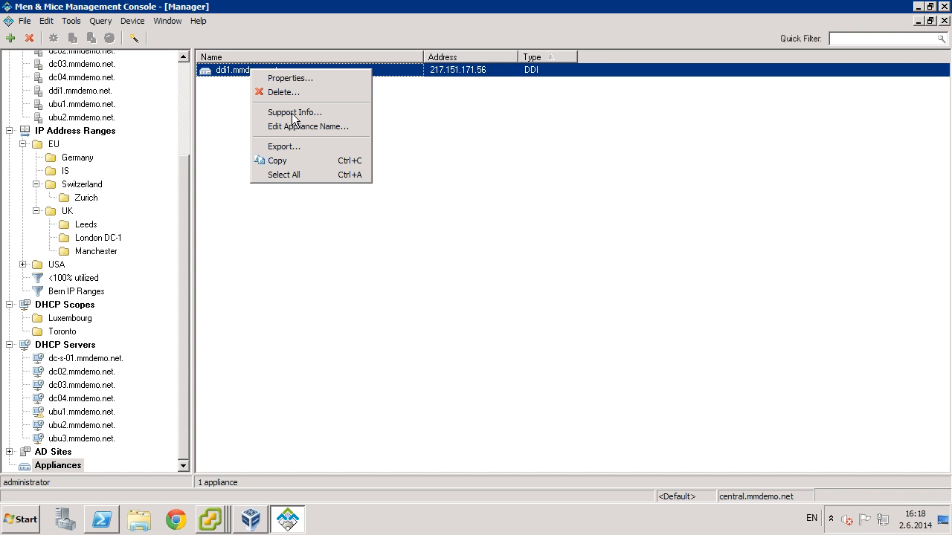
pyautogui.click(217, 79)
pyautogui.rightClick(216, 73)
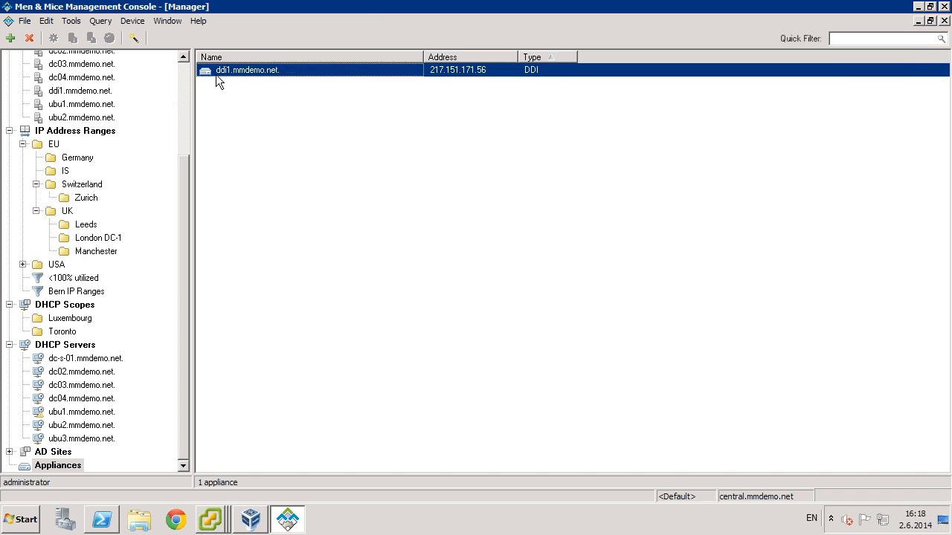
pyautogui.click(214, 114)
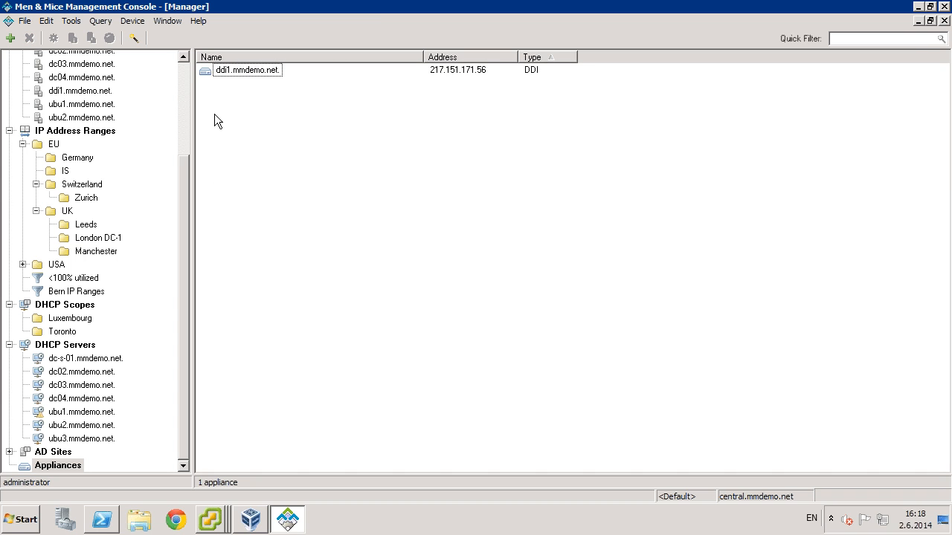
pyautogui.rightClick(248, 70)
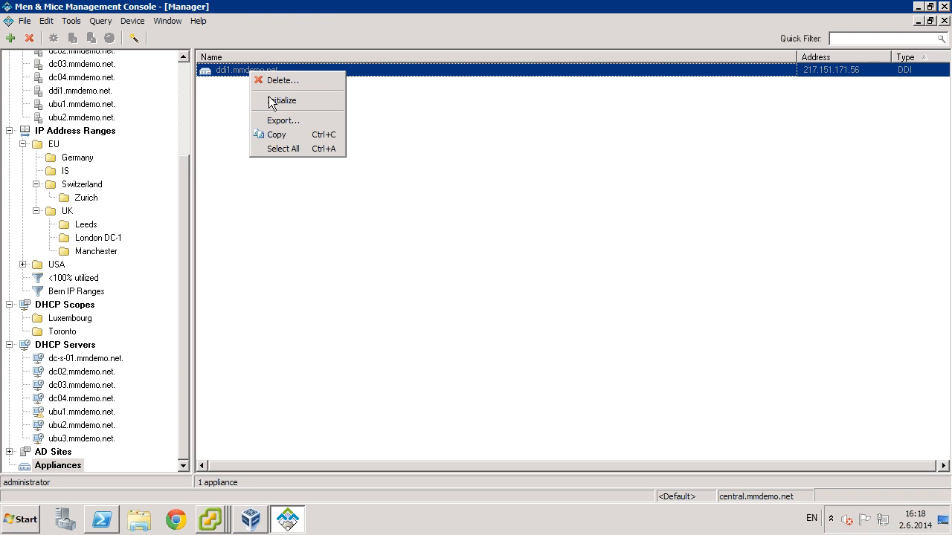
pyautogui.click(226, 91)
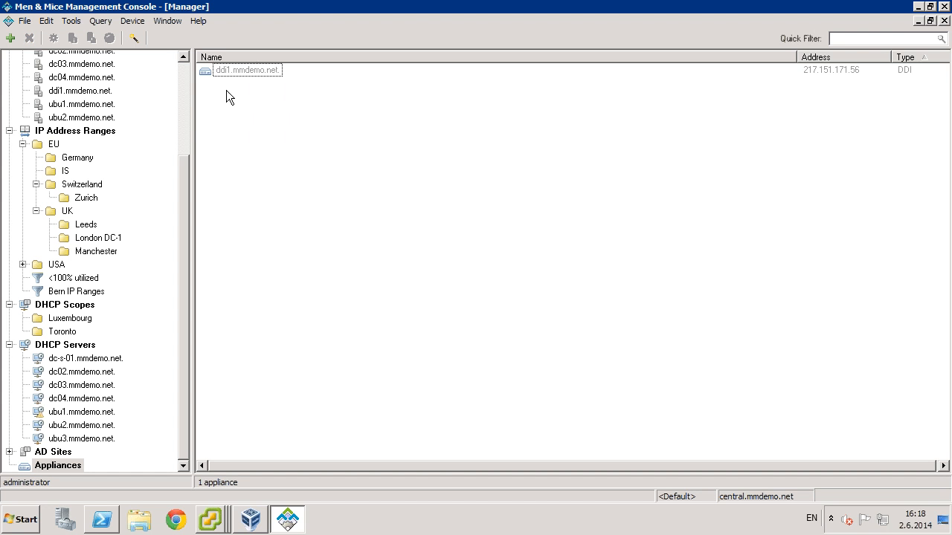
pyautogui.rightClick(231, 73)
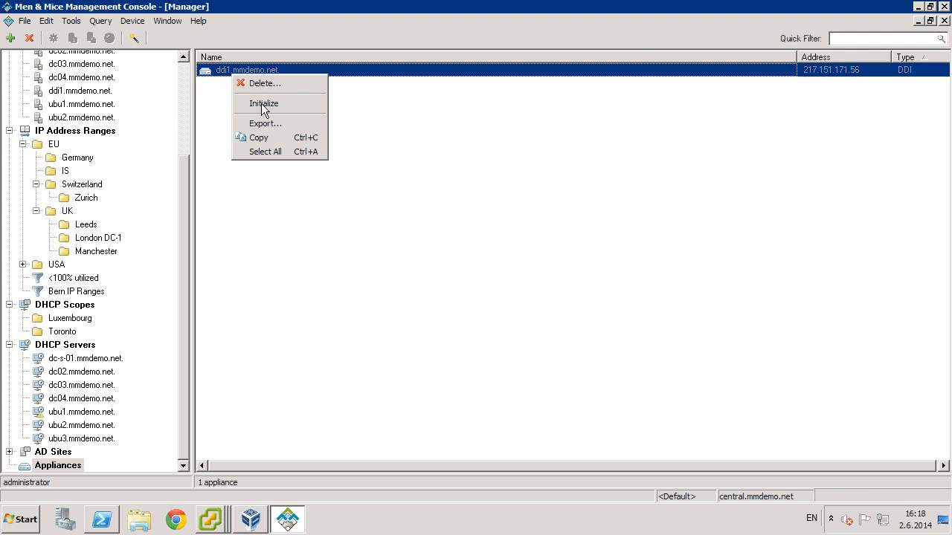
pyautogui.click(262, 104)
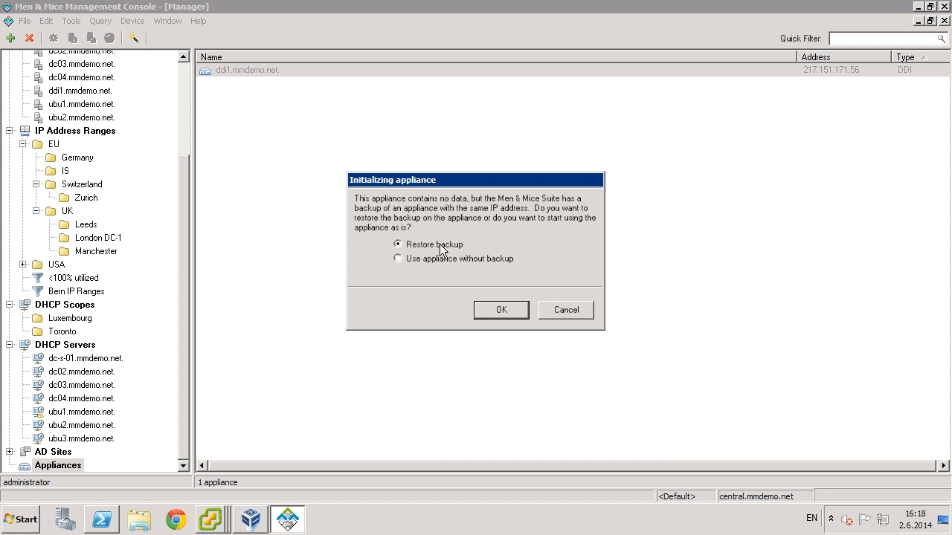
# - Keep Restore backup and save without a comment to begin initializing ddi1.mmdemo.net
pyautogui.click(505, 315)
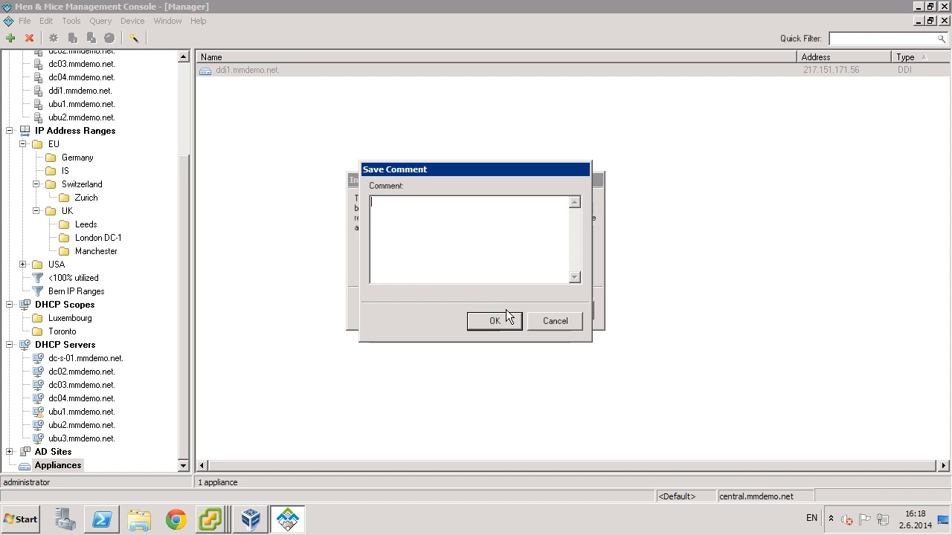
pyautogui.click(500, 323)
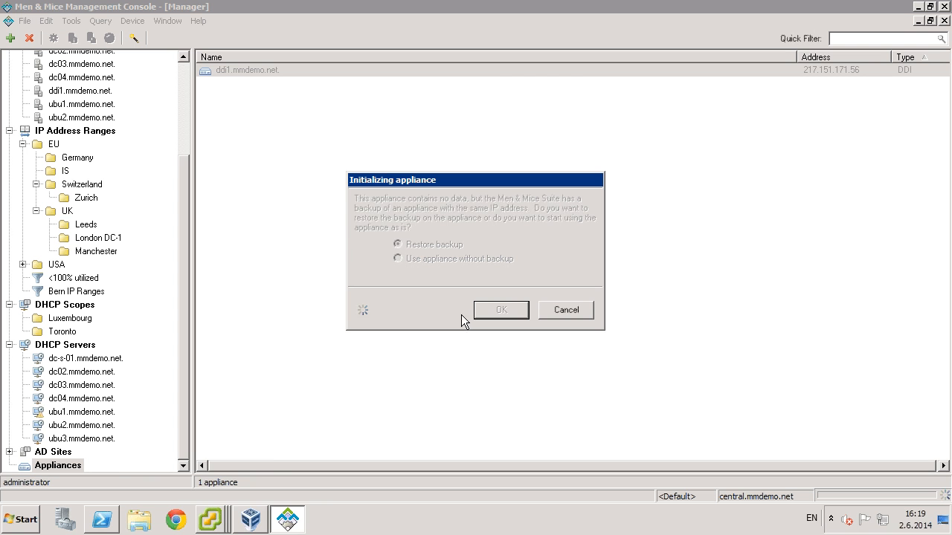
pyautogui.click(211, 525)
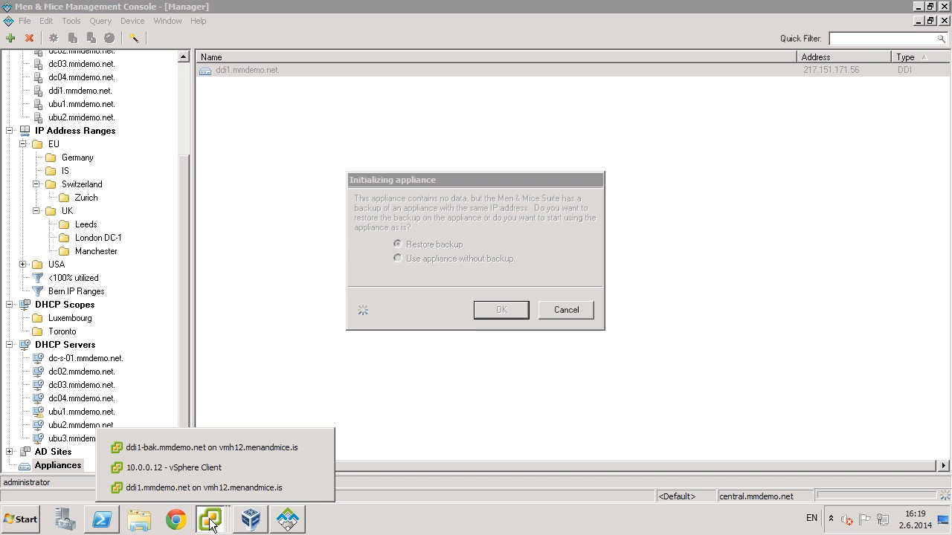
pyautogui.click(213, 447)
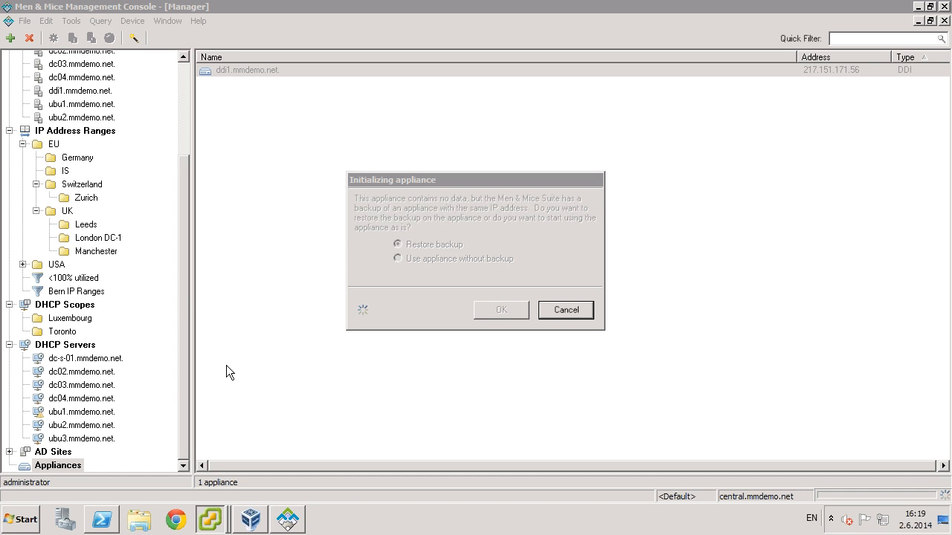